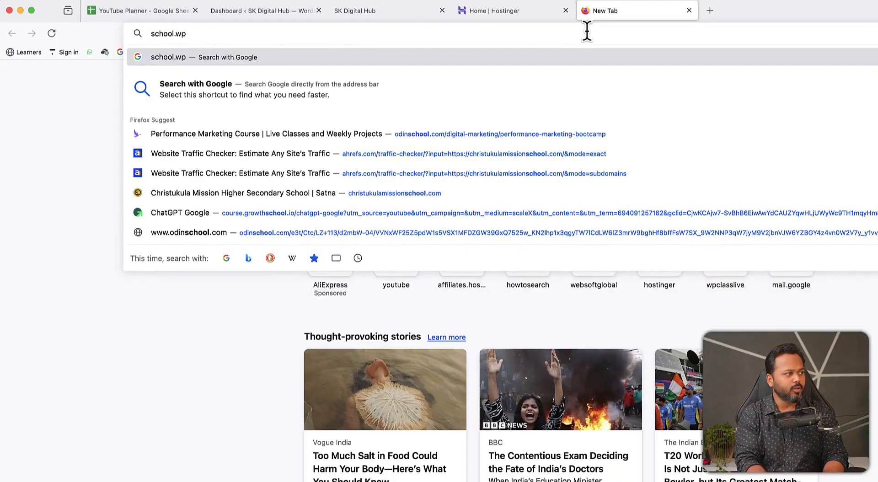
- Type wpsikho.com into the new tab's address bar toward school.wpsikho.com
text(m)
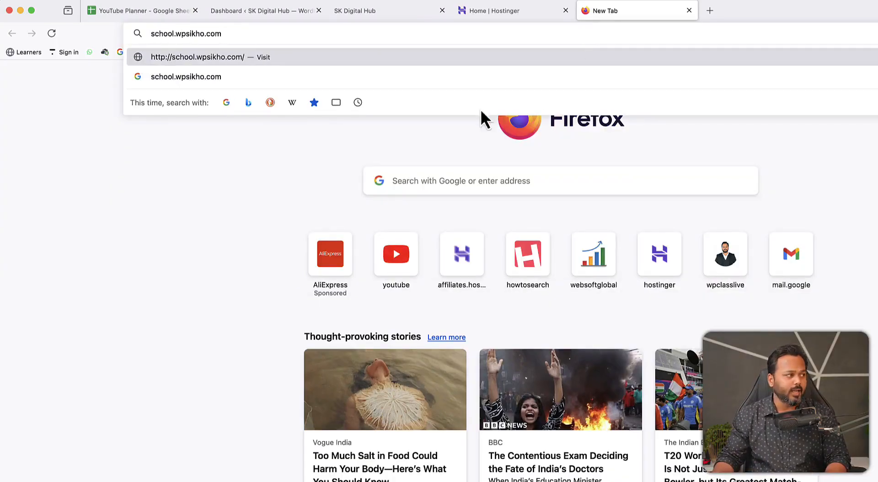
- Leave school.wpsikho.com in the address bar without loading the site
click(191, 162)
drag(179, 34, 142, 32)
click(235, 34)
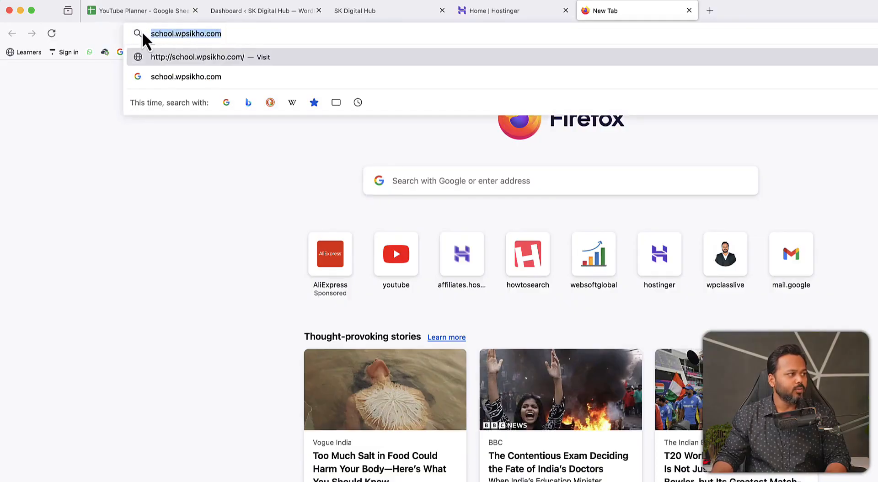
- Enter clinic.wpsikho.com unvisited in a second new tab, then add a third empty tab
click(708, 12)
text(cli)
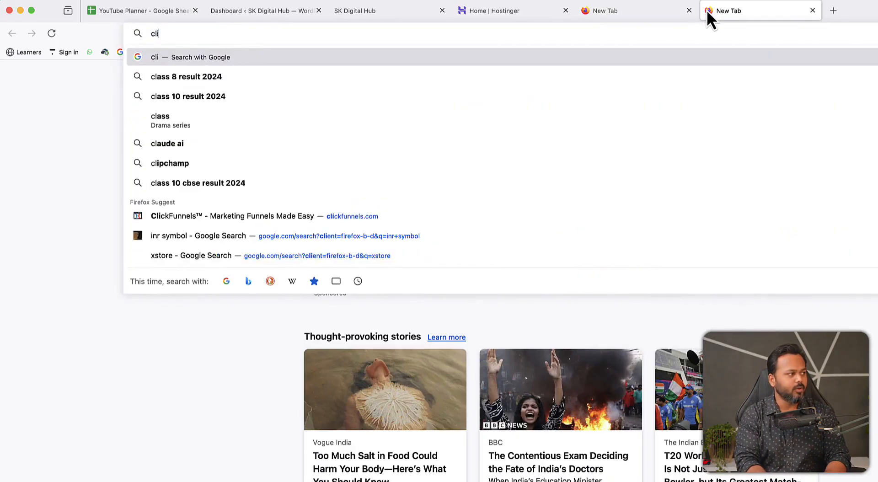
text(nic.w)
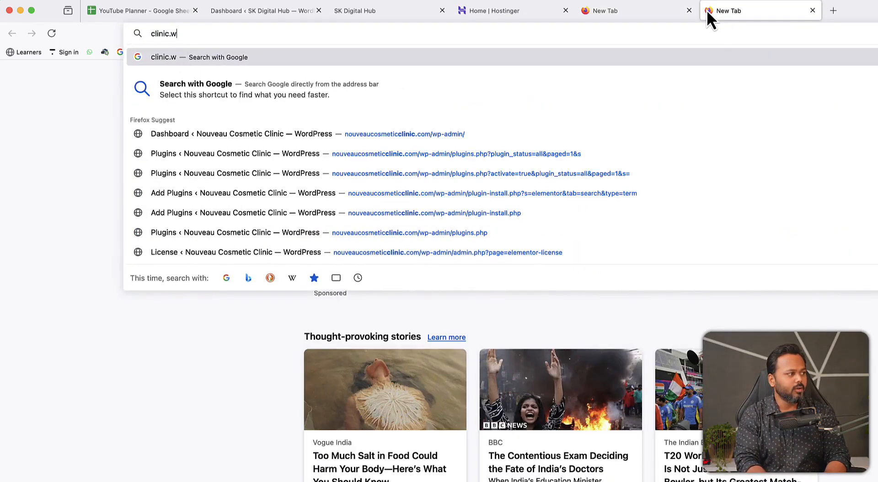
text(psikho.com)
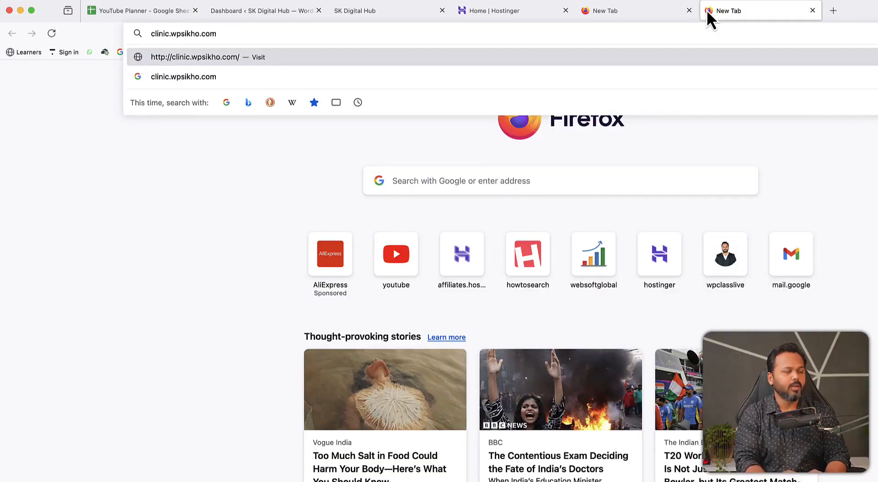
click(210, 161)
drag(171, 34, 147, 33)
click(225, 33)
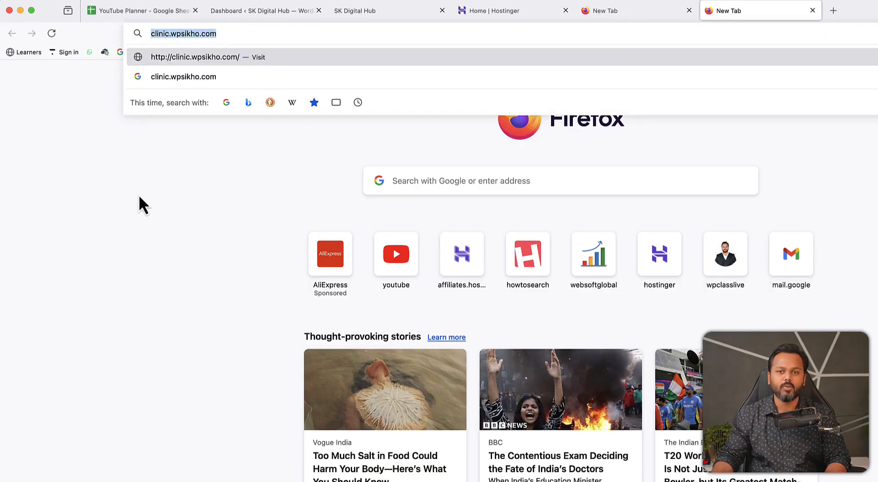
click(828, 13)
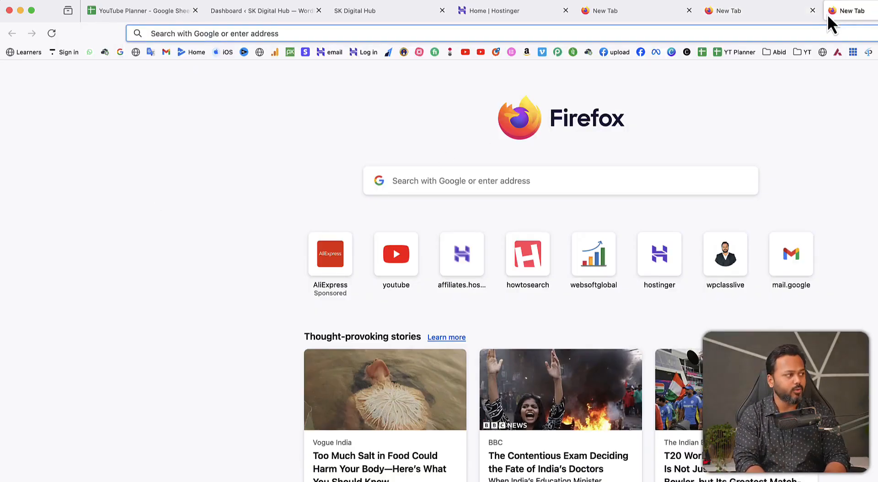
- Enter barber.wpsikho.com in the newest tab without loading it
text(barber.)
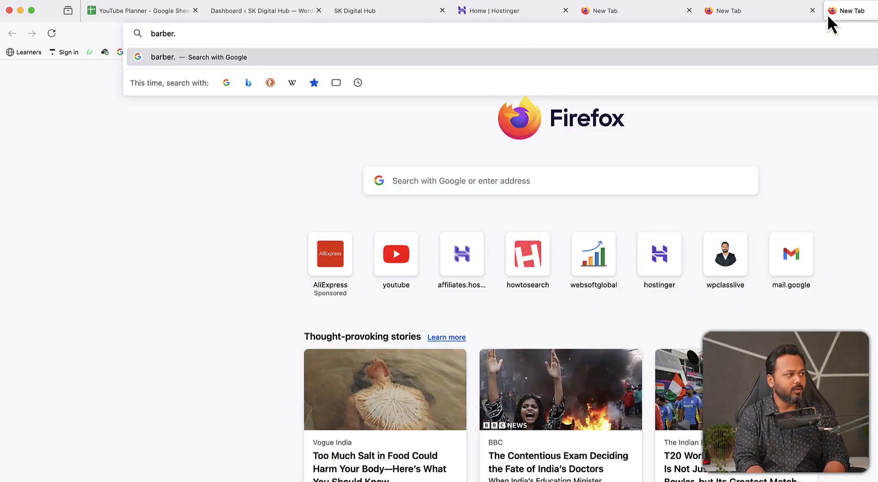
text(wpsikho.com)
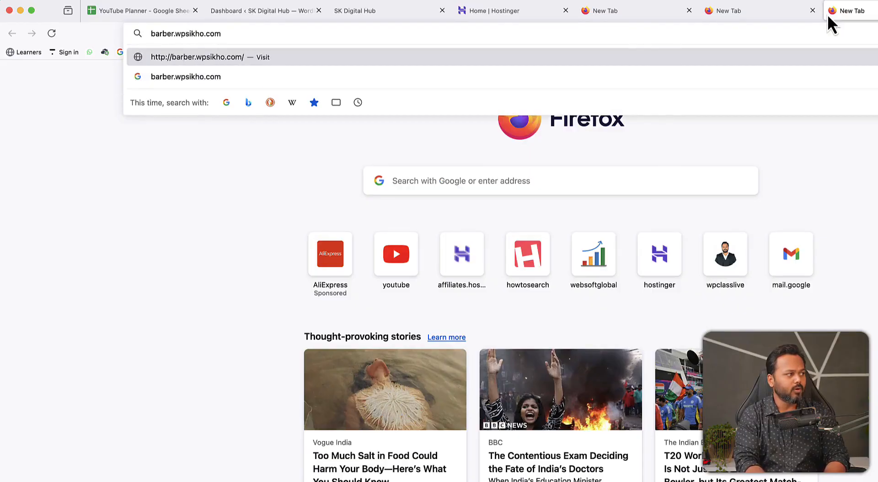
click(112, 168)
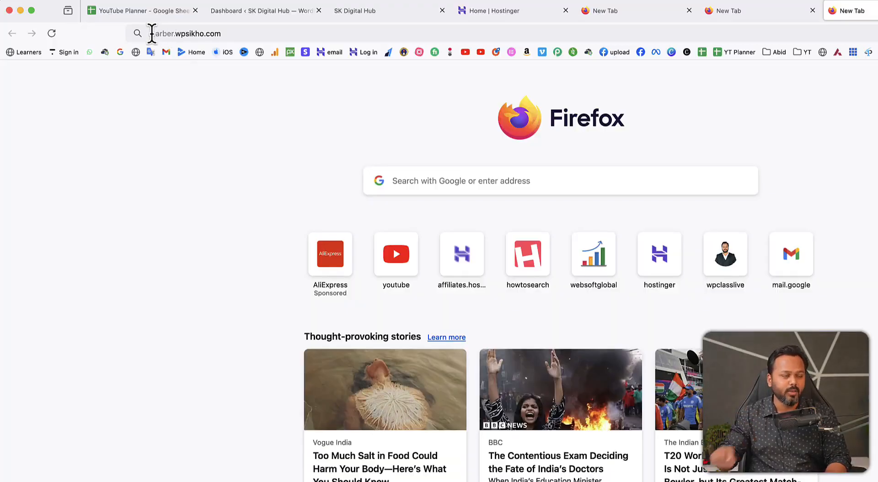
drag(177, 33, 219, 33)
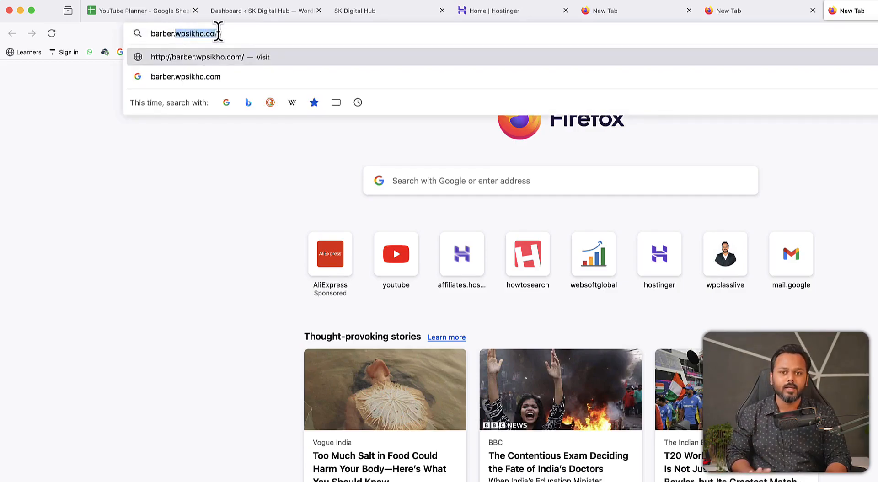
click(210, 164)
drag(228, 32, 148, 40)
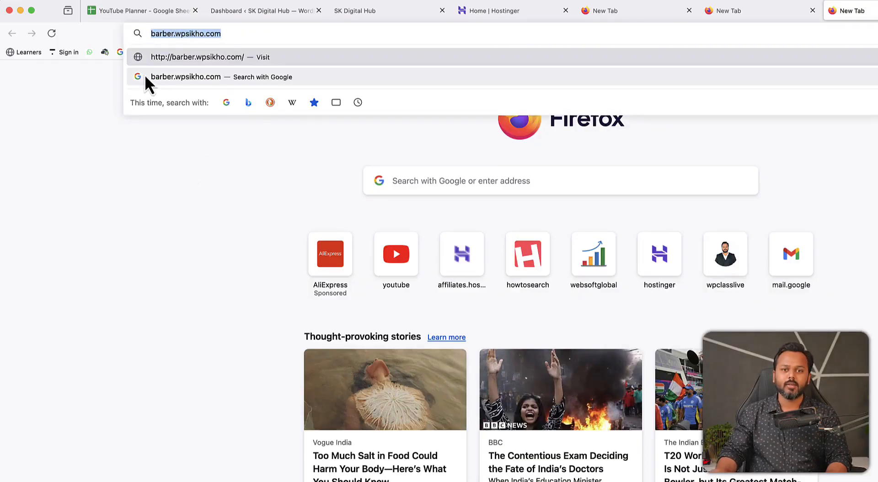
click(208, 136)
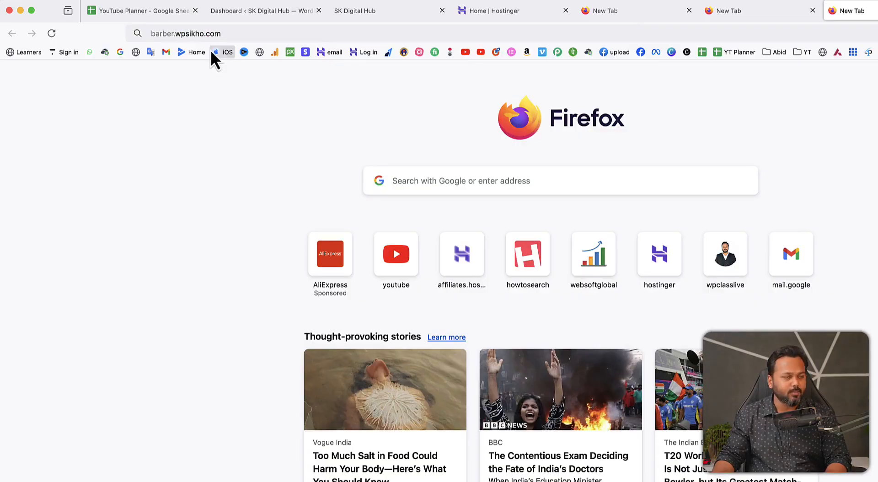
drag(175, 34, 221, 33)
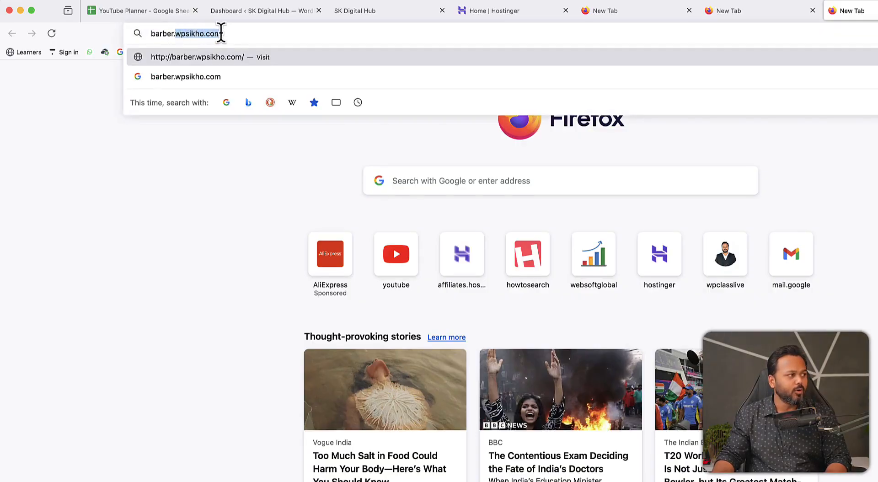
click(178, 211)
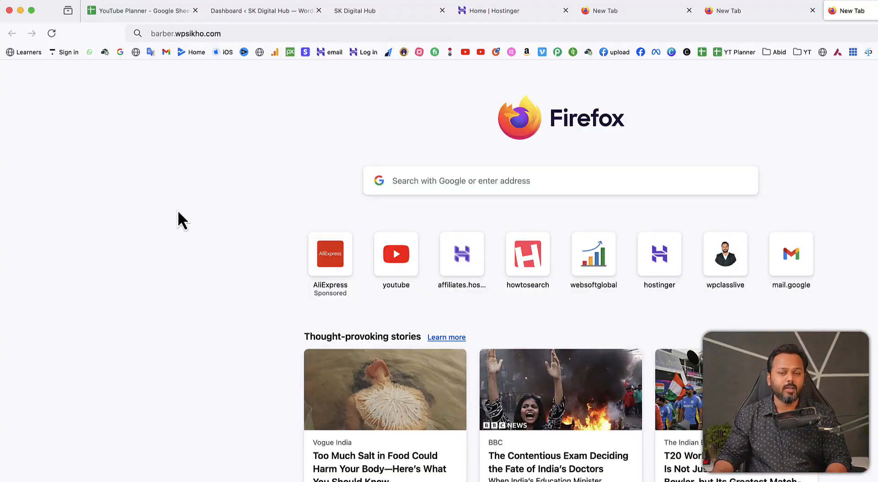
- Check the main wpsikho.com address on the SK Digital Hub tab, then switch to hPanel
click(389, 10)
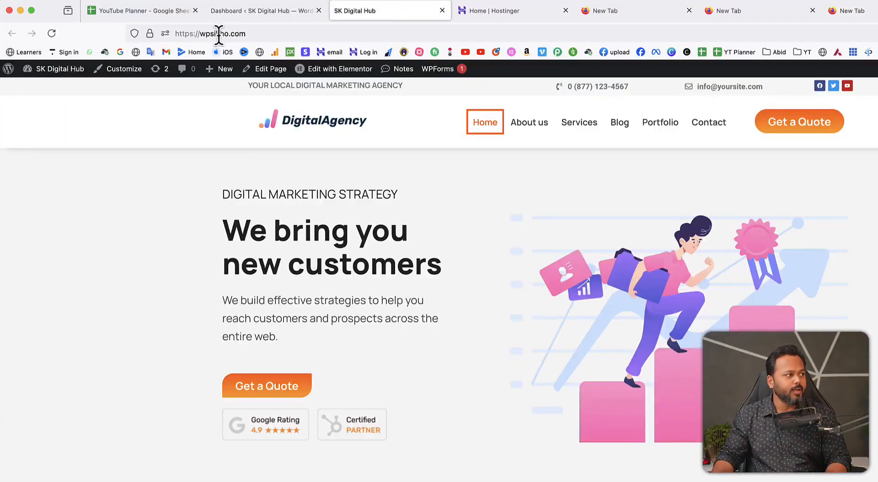
drag(199, 33, 253, 33)
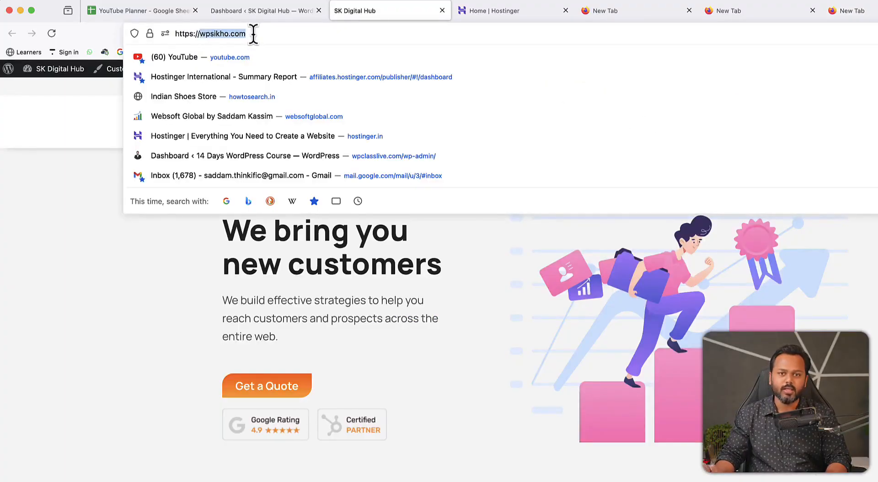
click(85, 235)
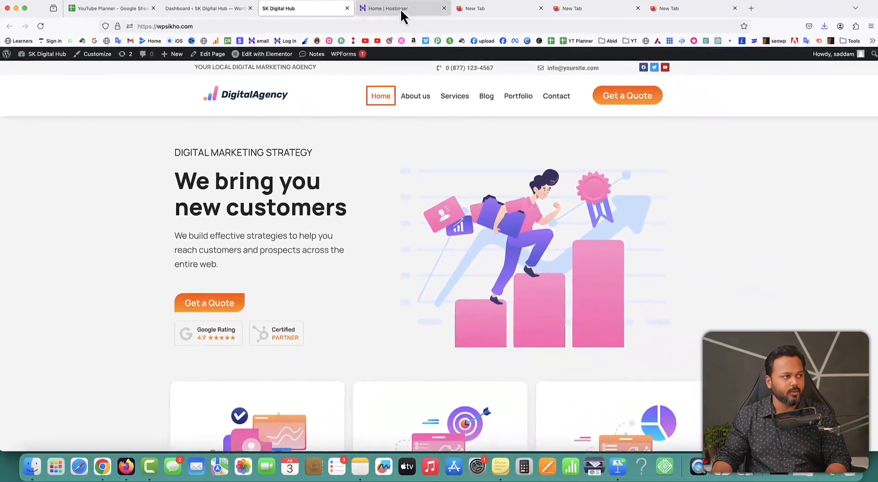
click(508, 10)
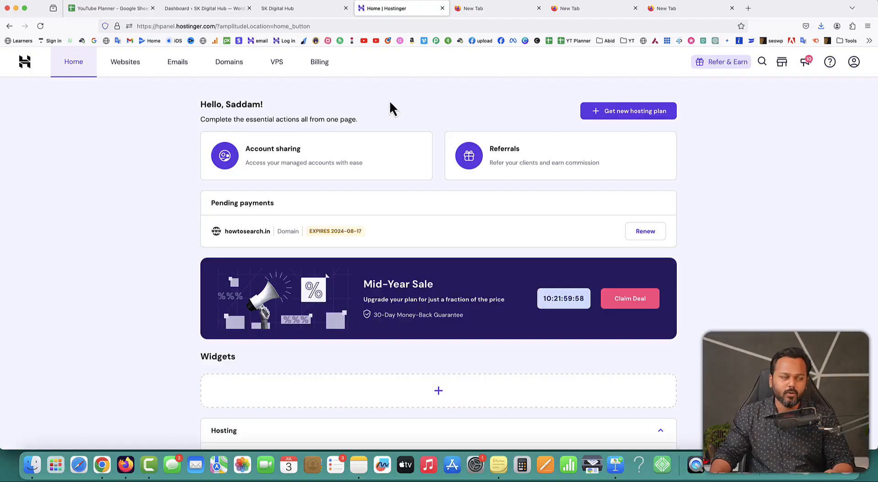
- Go to the wpsikho.com dashboard and reach Subdomains through a 'sub' sidebar search
click(124, 64)
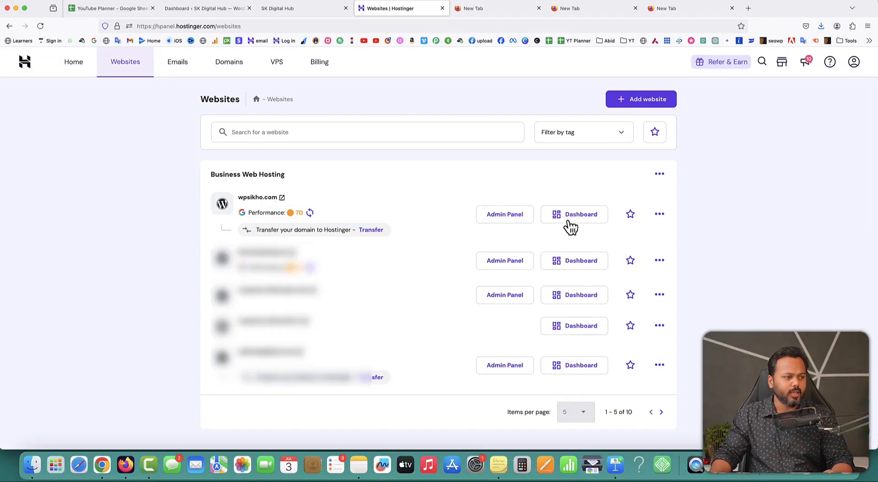
click(584, 220)
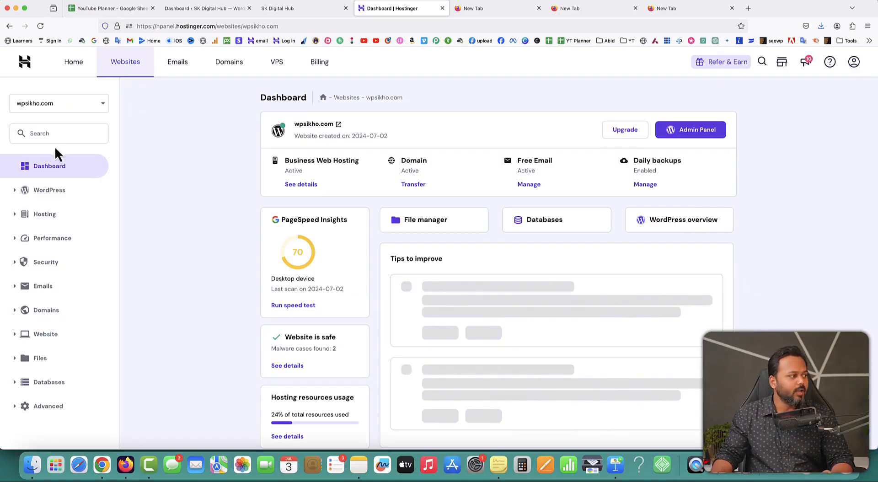
click(51, 134)
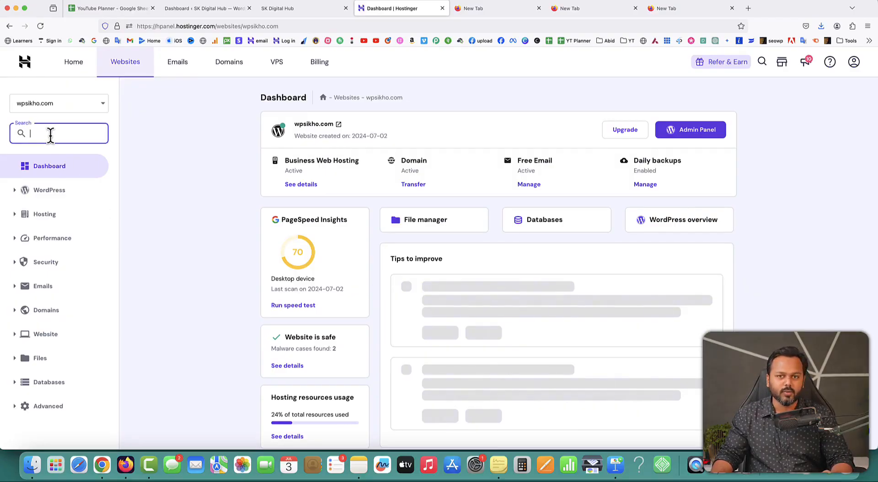
text(su)
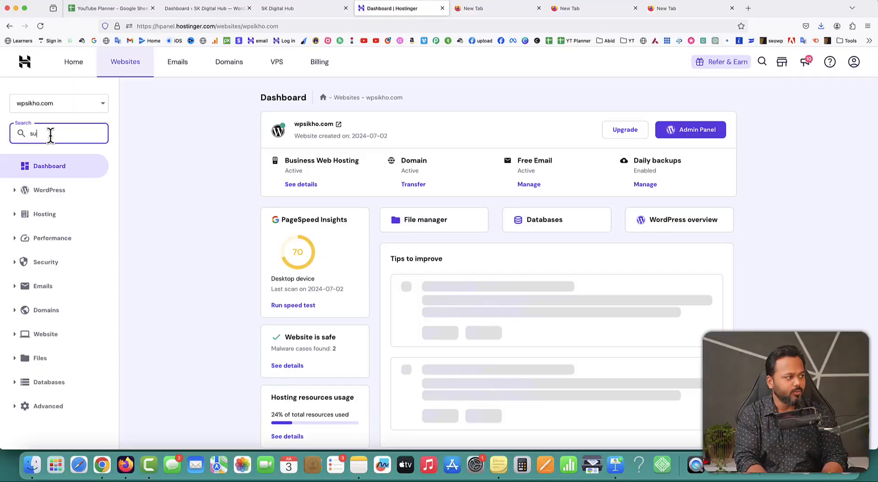
text(b)
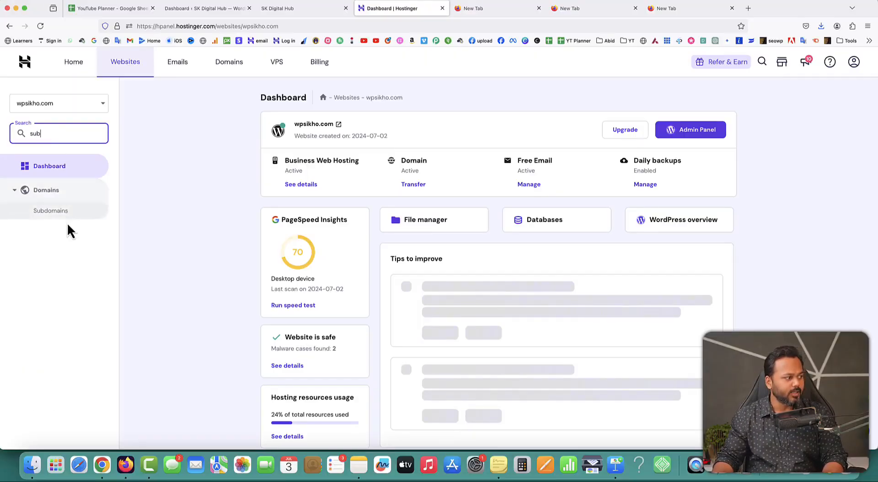
click(51, 211)
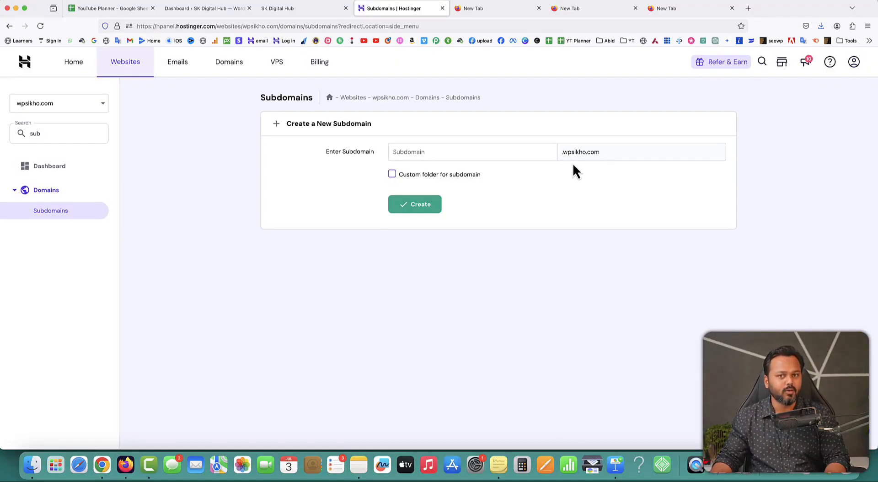
- Fill the new subdomain as school with custom folder school (public_html/school)
click(456, 153)
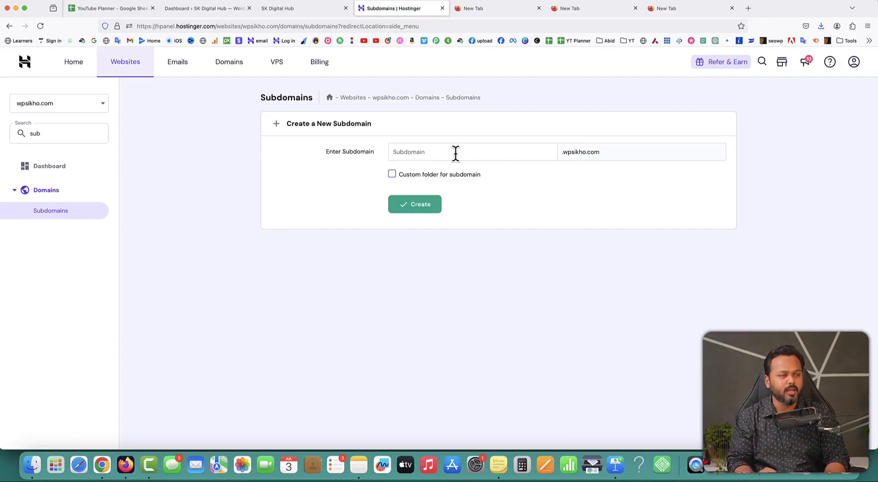
text(school)
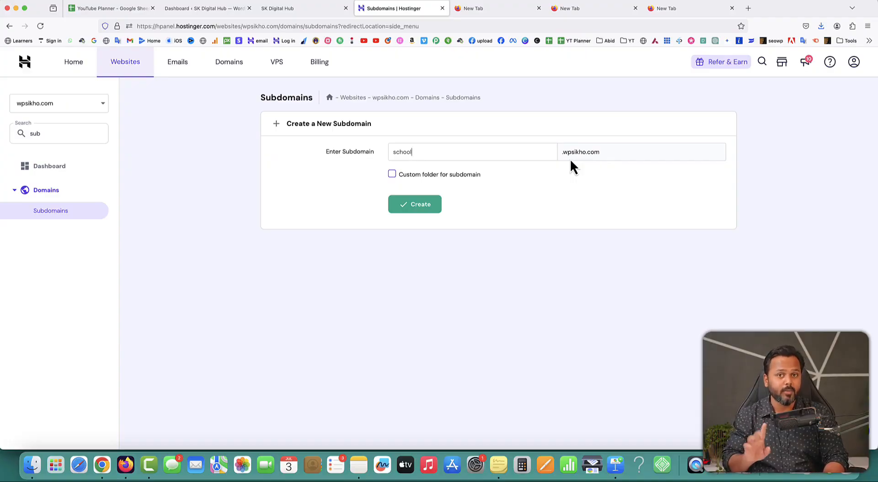
click(393, 175)
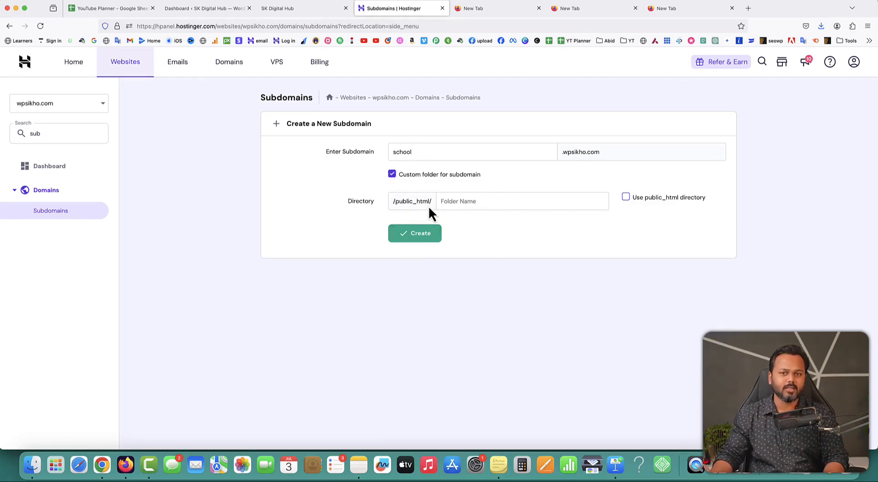
click(452, 203)
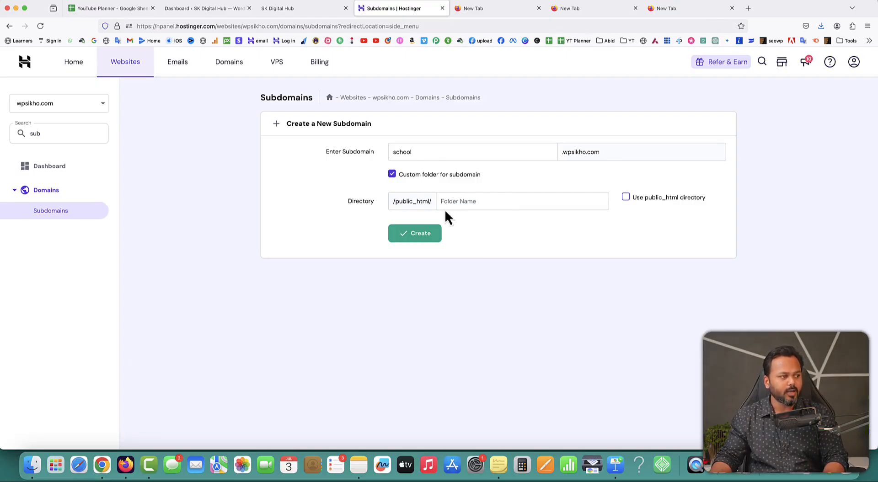
text(school)
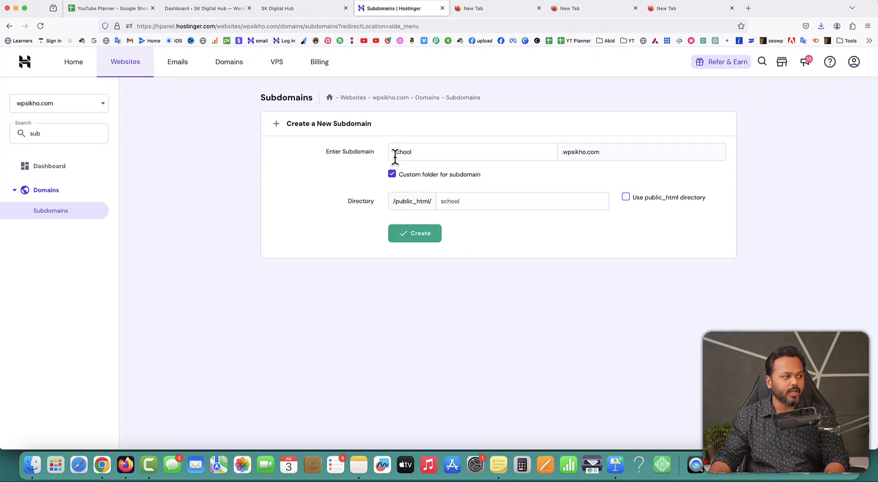
- Create the school subdomain and select its school.wpsikho.com entry in the list
click(417, 237)
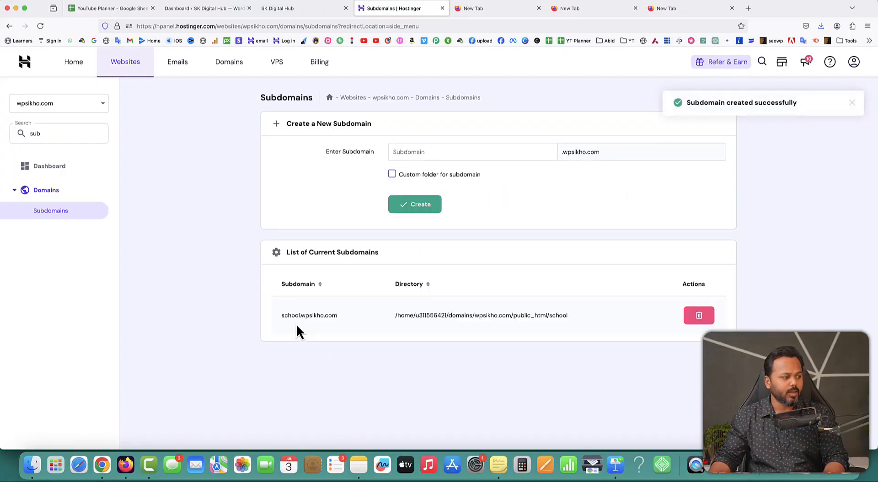
drag(282, 315, 338, 315)
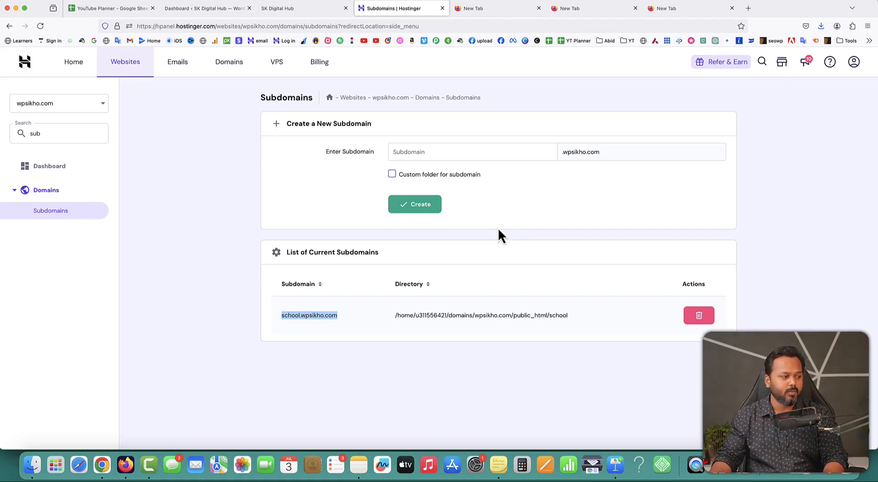
right_click(302, 315)
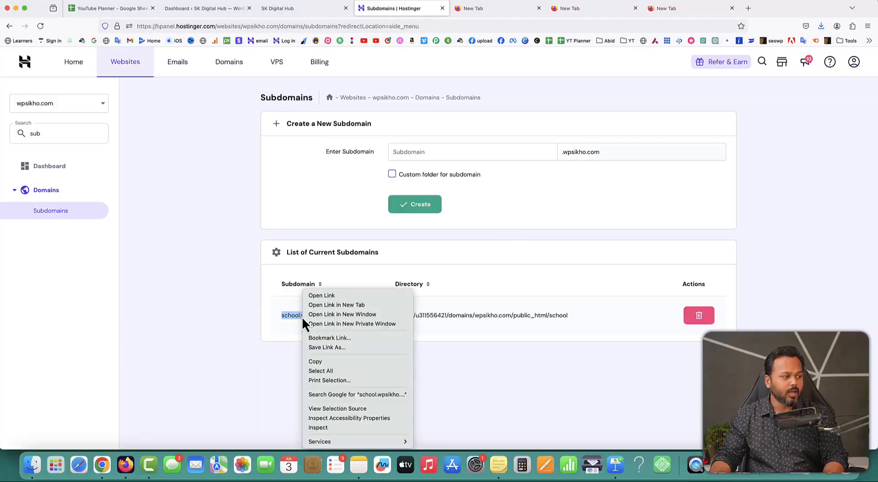
- Copy school.wpsikho.com and load it in a fresh tab, closing spare empty tabs
click(322, 362)
click(512, 9)
key(super+v)
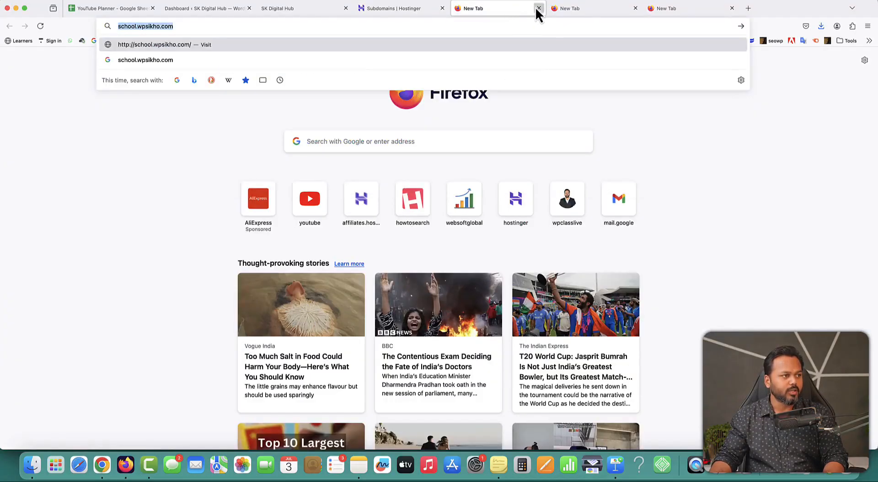
click(539, 8)
click(539, 8)
click(539, 8)
click(458, 8)
key(super+v)
key(Return)
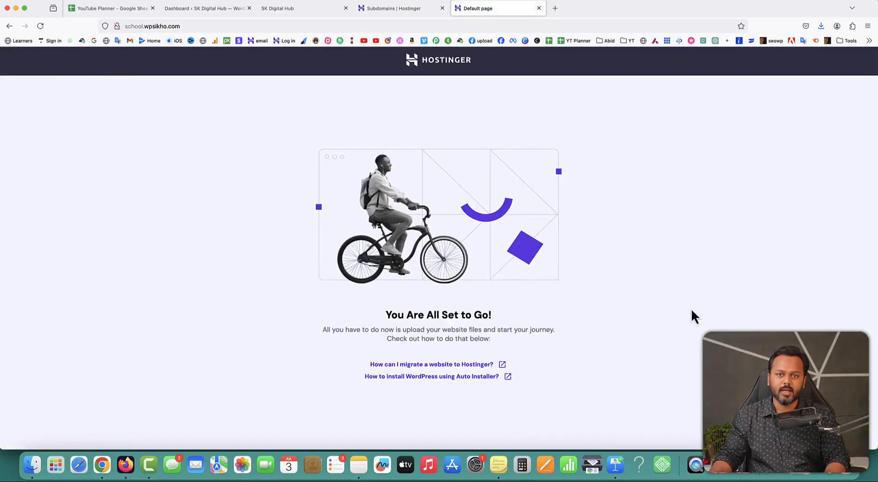
- Compare the main site with the school default page, then return to the subdomain form
click(402, 8)
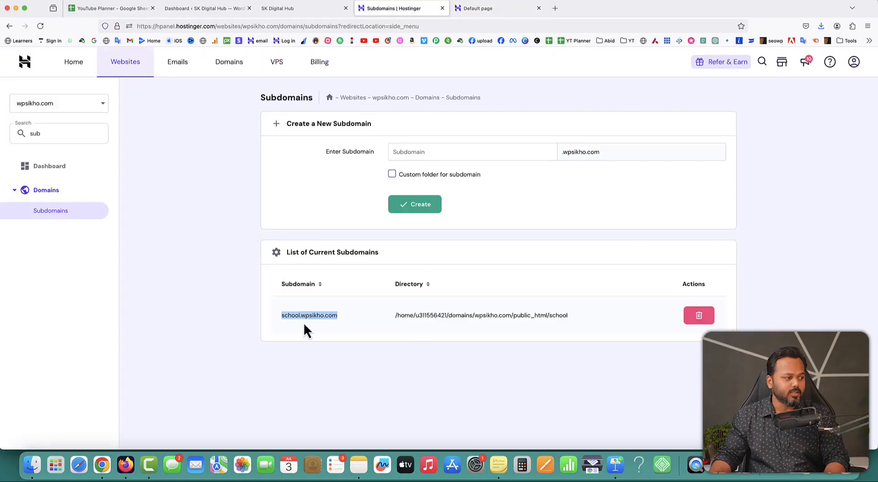
drag(281, 315, 336, 315)
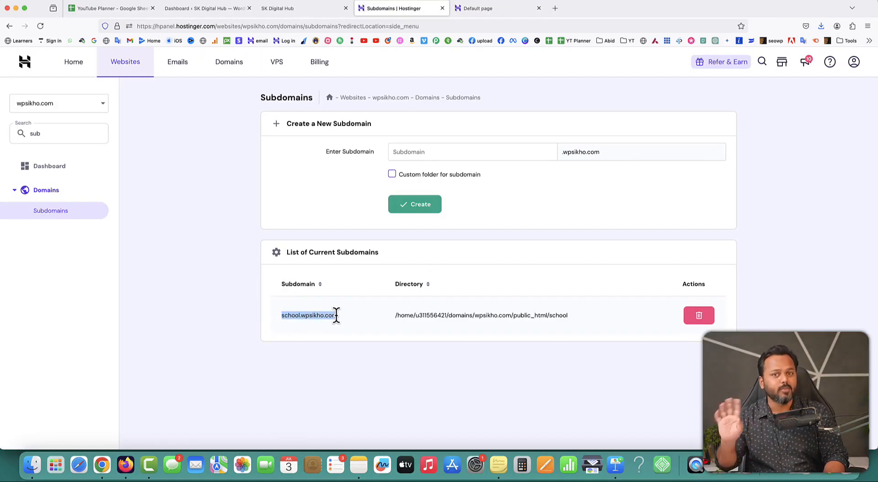
click(286, 10)
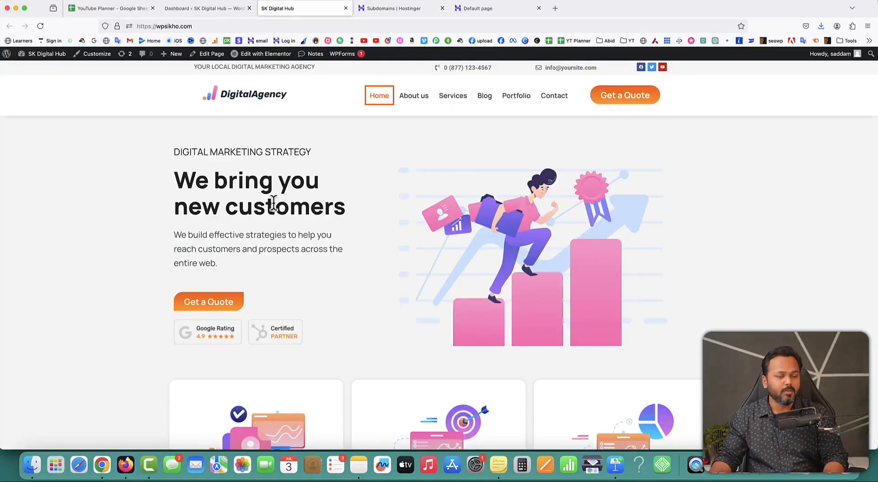
click(484, 9)
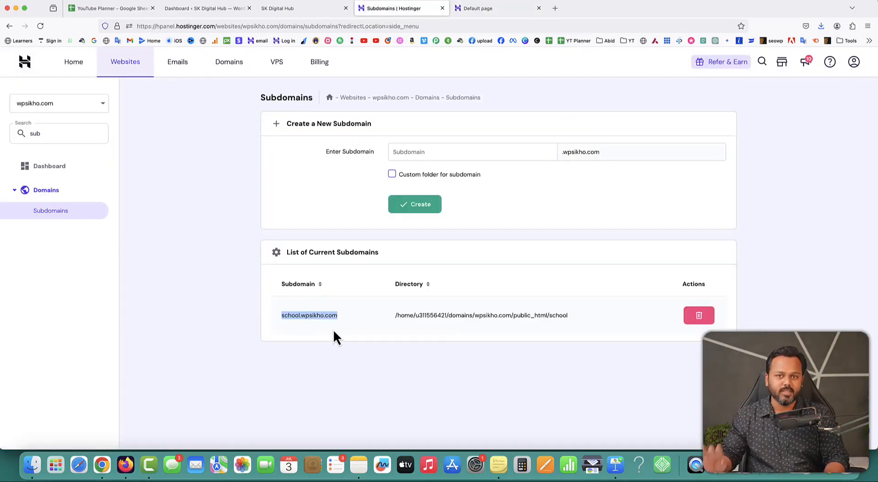
click(356, 180)
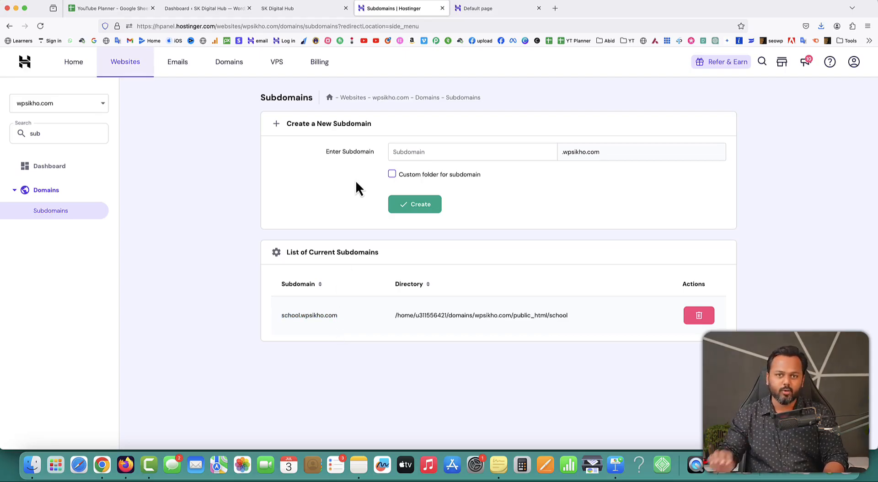
click(415, 152)
- Create clinic.wpsikho.com with custom folder clinic, and verify it's listed beside school.wpsikho.com
text(clinic)
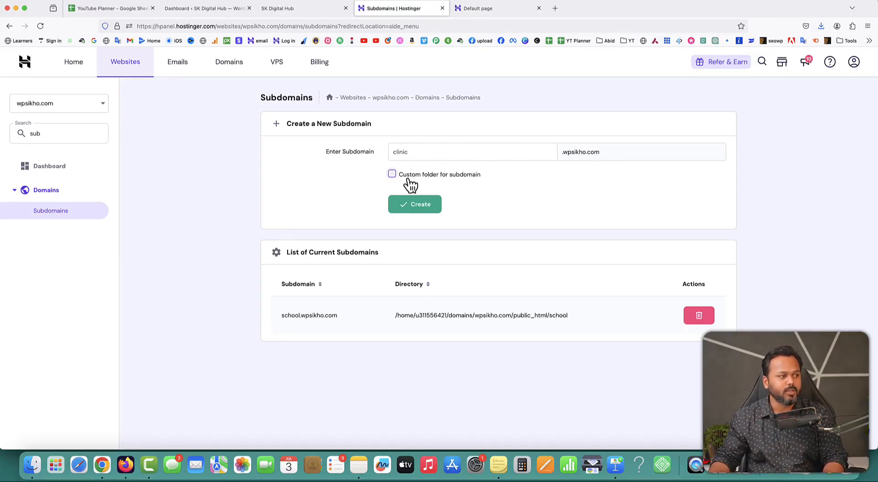
click(392, 175)
click(449, 201)
text(clinic)
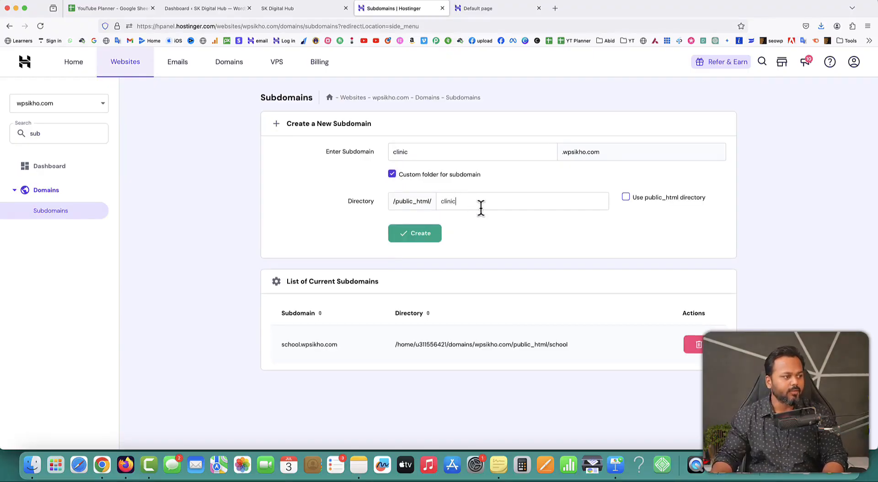
drag(412, 153, 389, 150)
click(461, 202)
text(s)
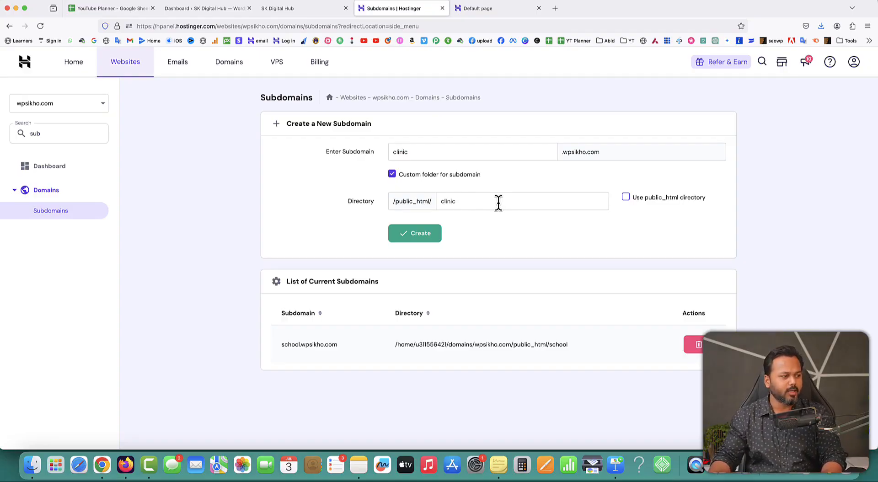
click(415, 238)
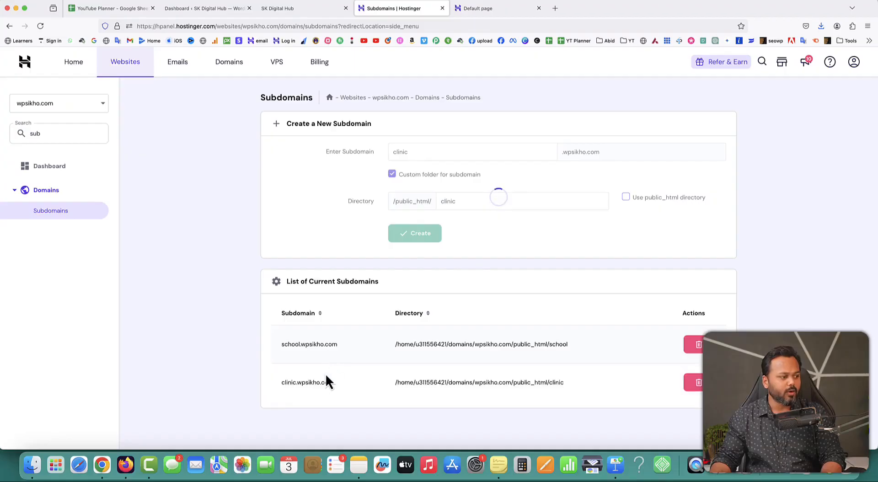
drag(282, 353, 335, 356)
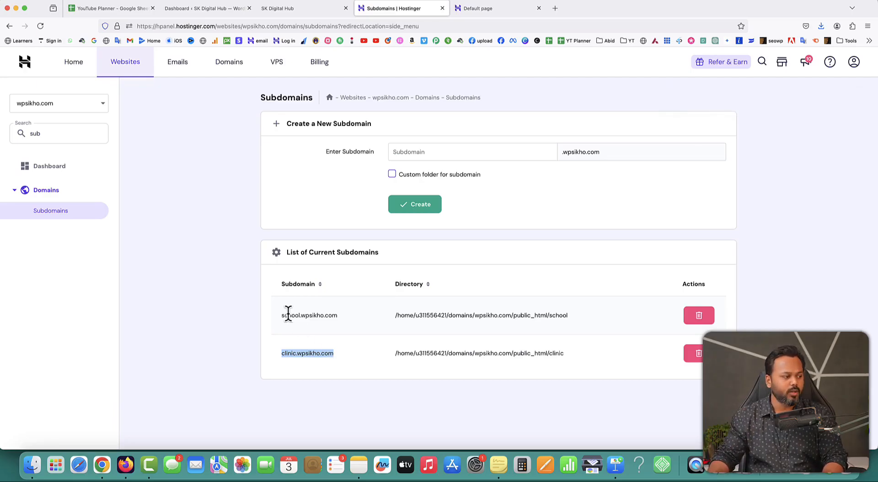
drag(282, 315, 333, 315)
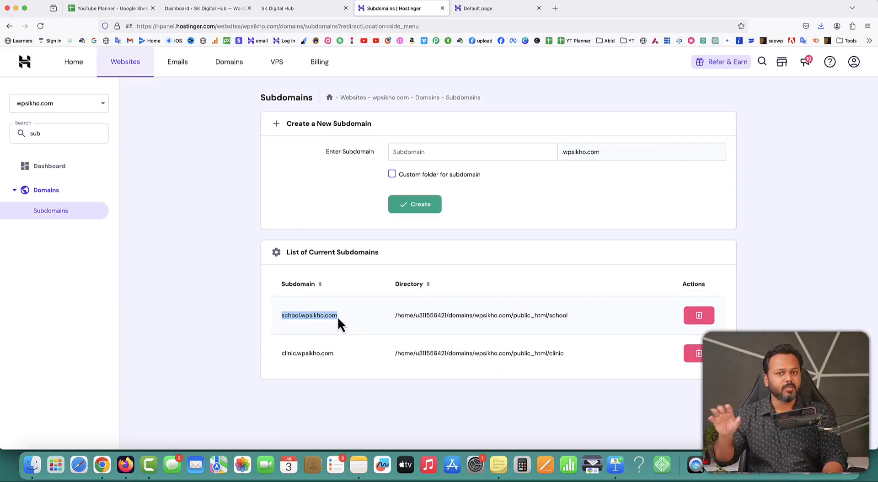
- Clear the 'sub' sidebar search and return to the hPanel home page
click(334, 322)
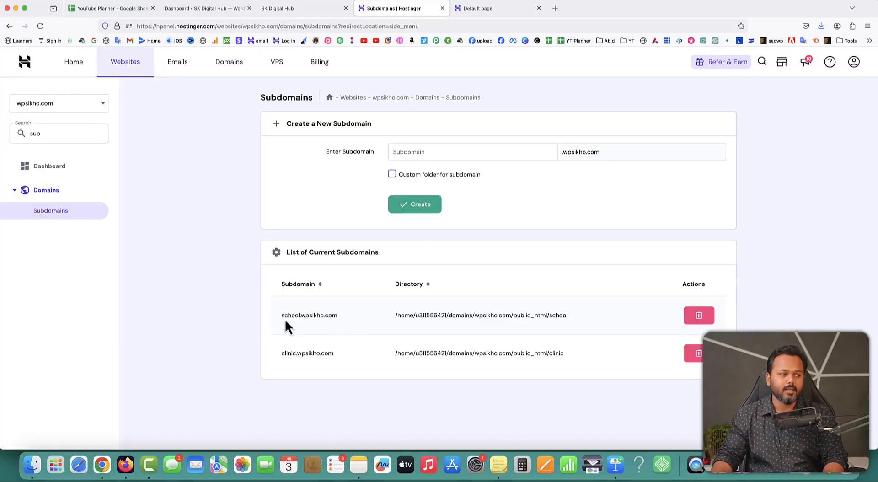
drag(282, 315, 337, 316)
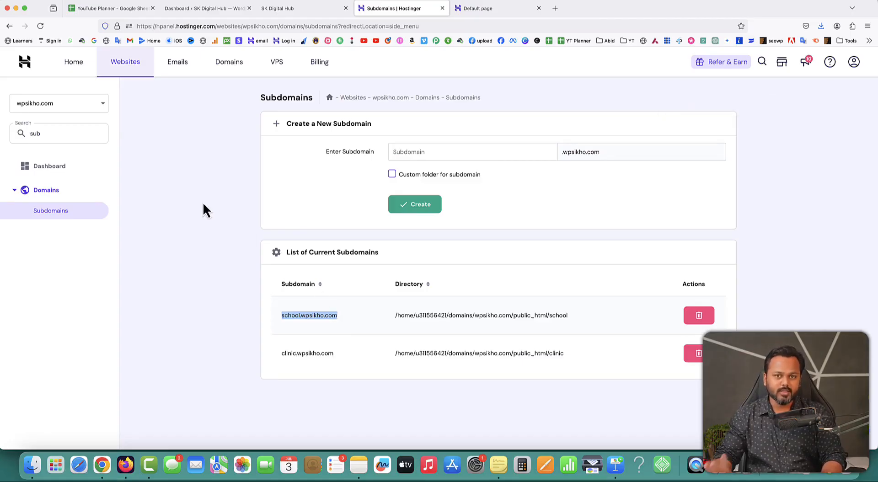
drag(68, 134, 30, 133)
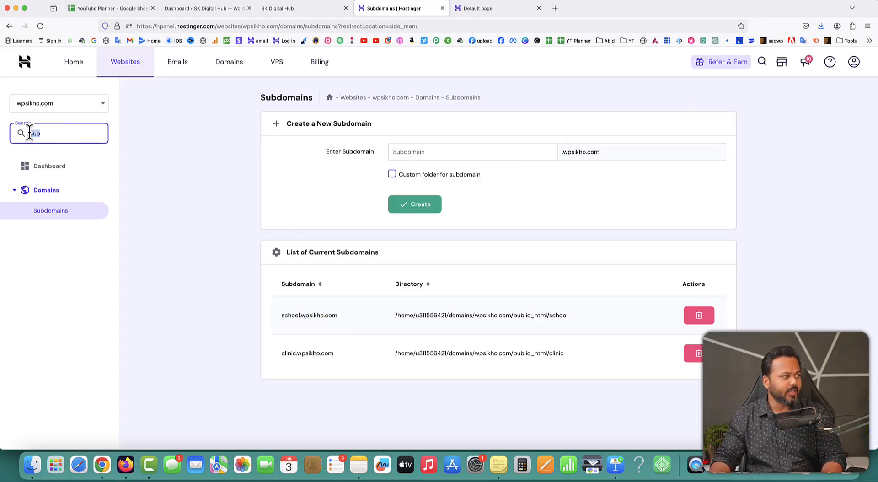
key(BackSpace)
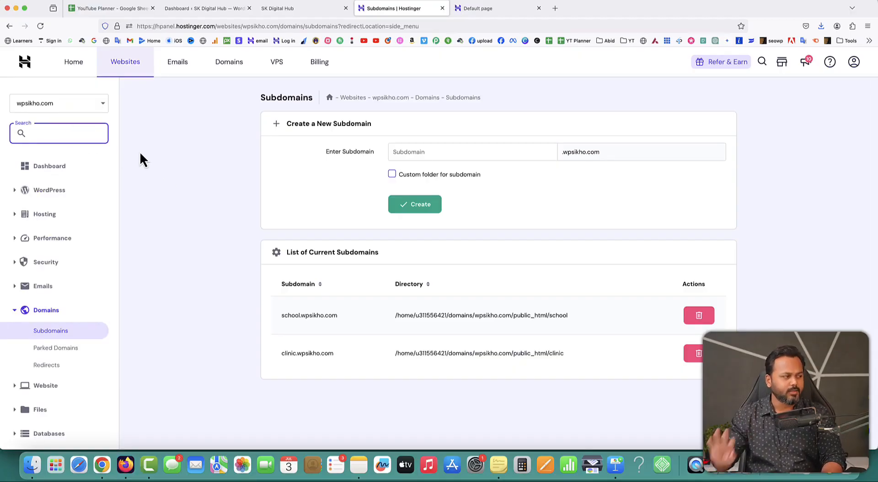
click(75, 64)
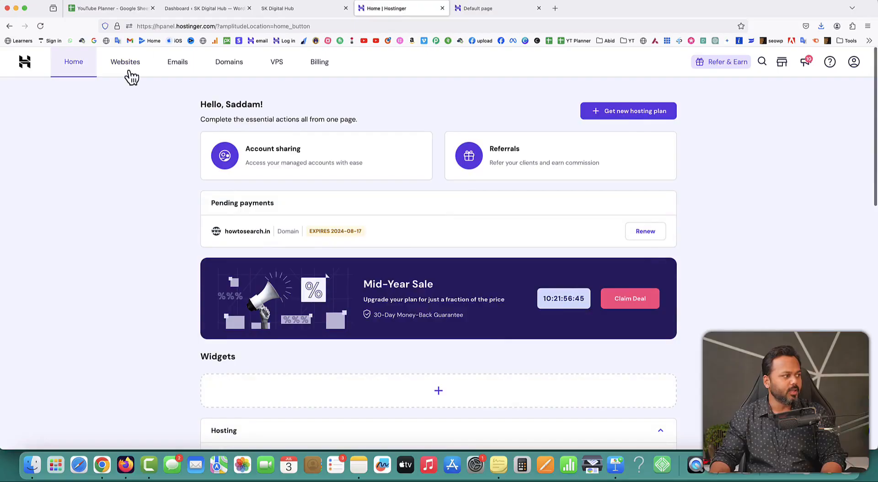
- View clinic.wpsikho.com's default page from the Websites list, then open wpsikho.com's dashboard
click(128, 64)
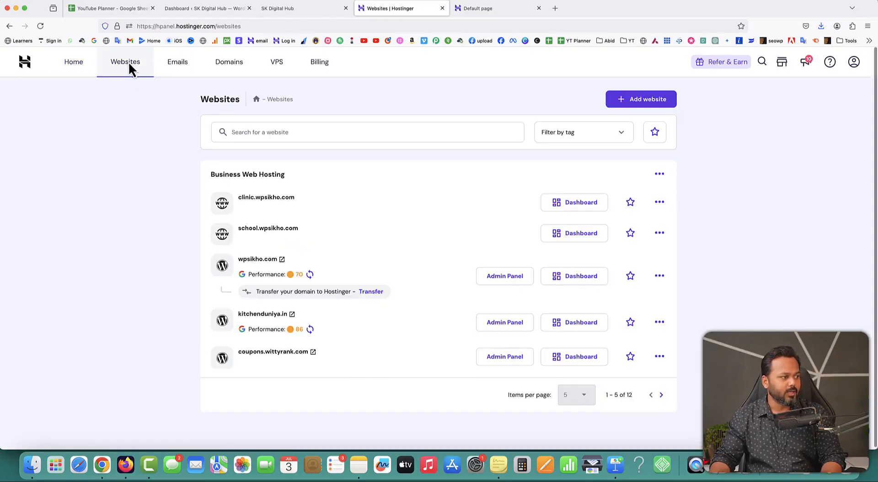
drag(239, 197, 293, 199)
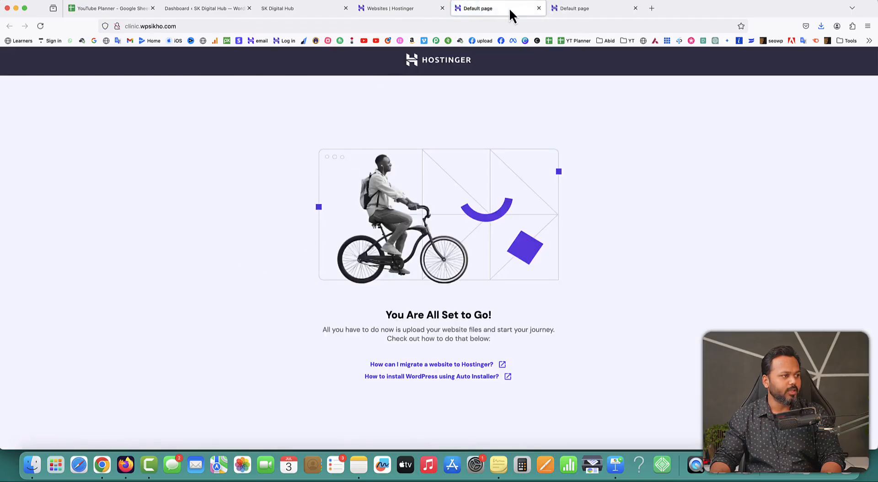
click(539, 8)
click(539, 8)
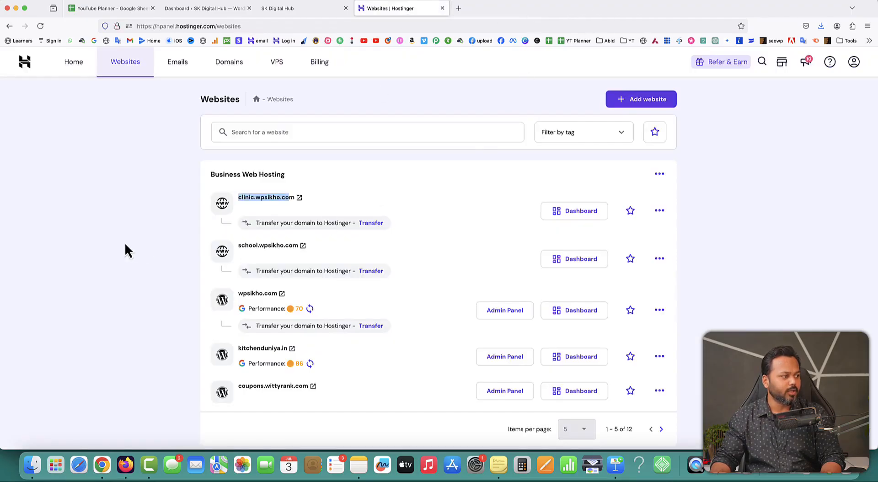
click(134, 253)
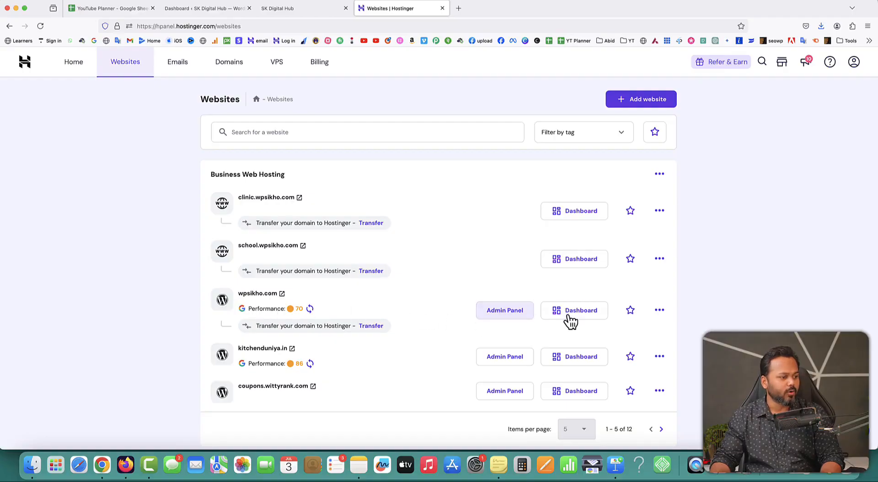
click(588, 312)
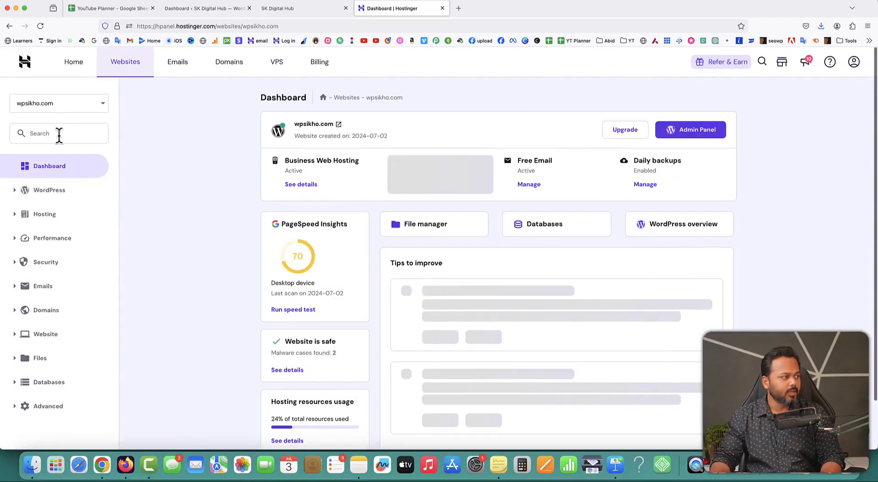
- Find Auto Installer through the sidebar search 'auto' and pick WordPress to install
click(59, 134)
text(auto)
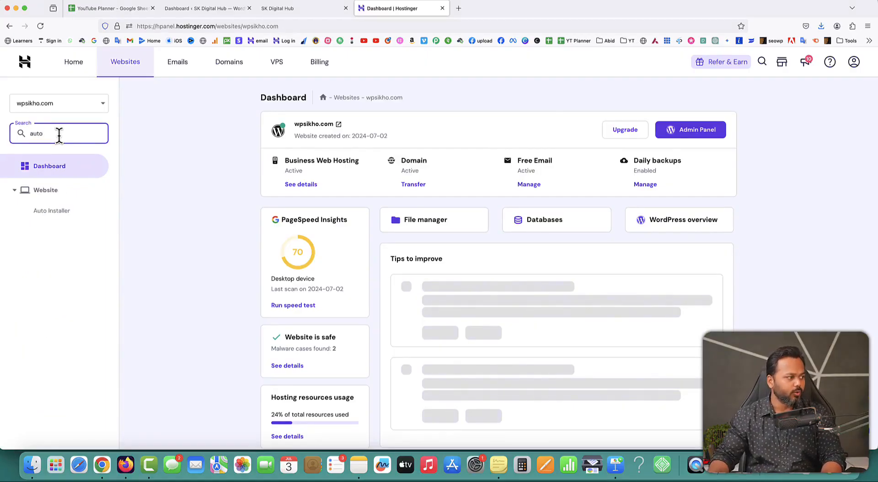
click(51, 214)
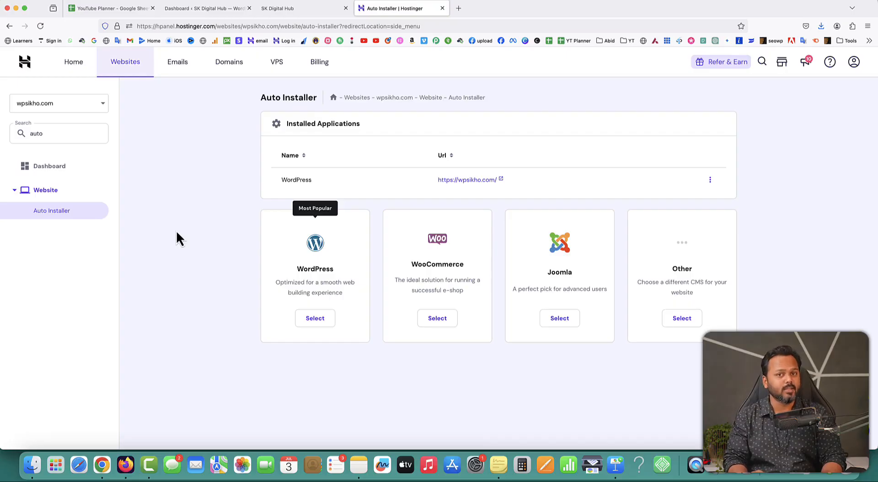
click(49, 214)
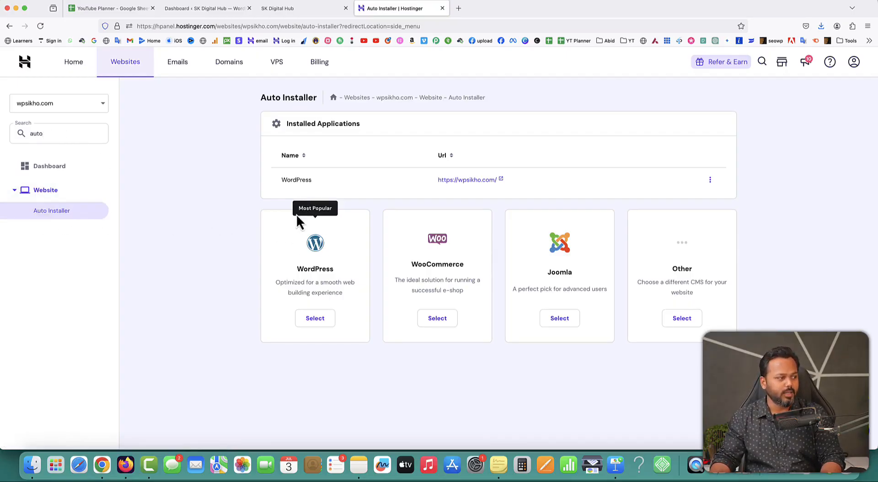
click(317, 321)
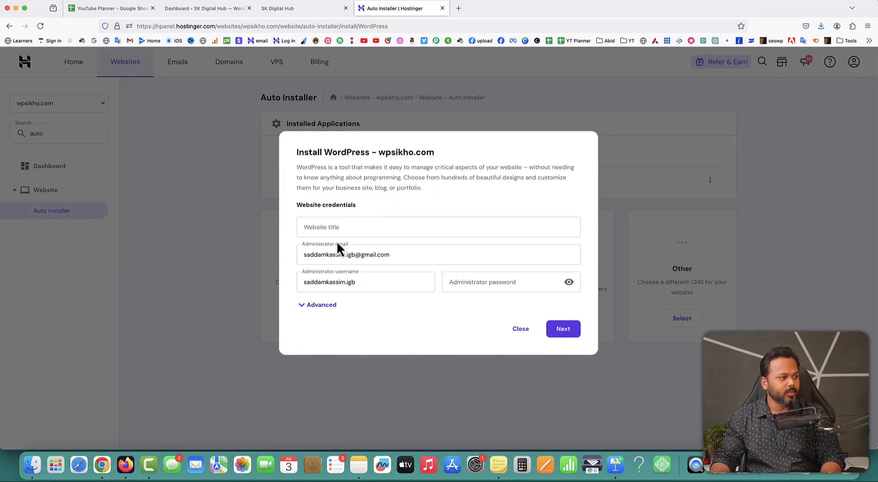
- Title the site 'School Website', trim the admin username's suffix and enter a password
click(337, 228)
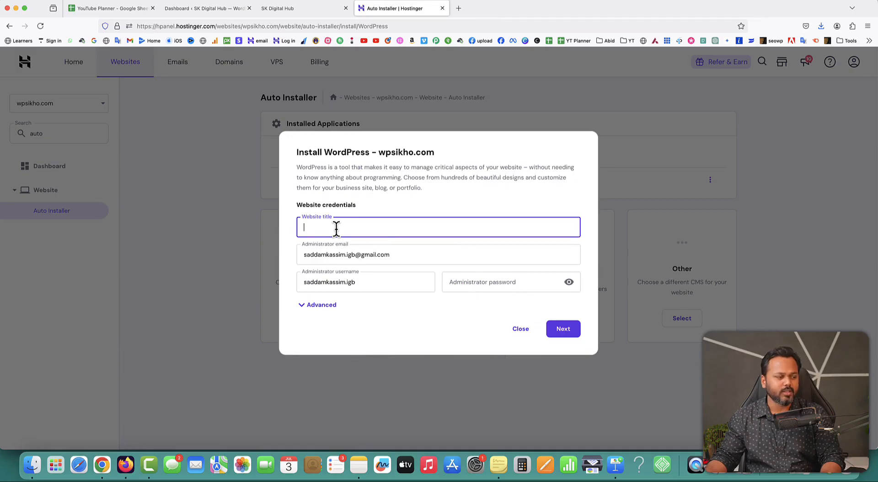
text(School Website)
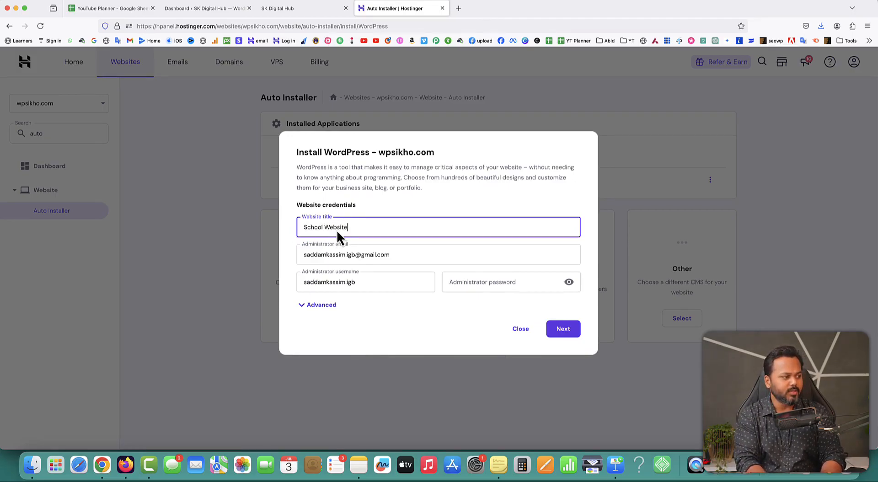
click(361, 285)
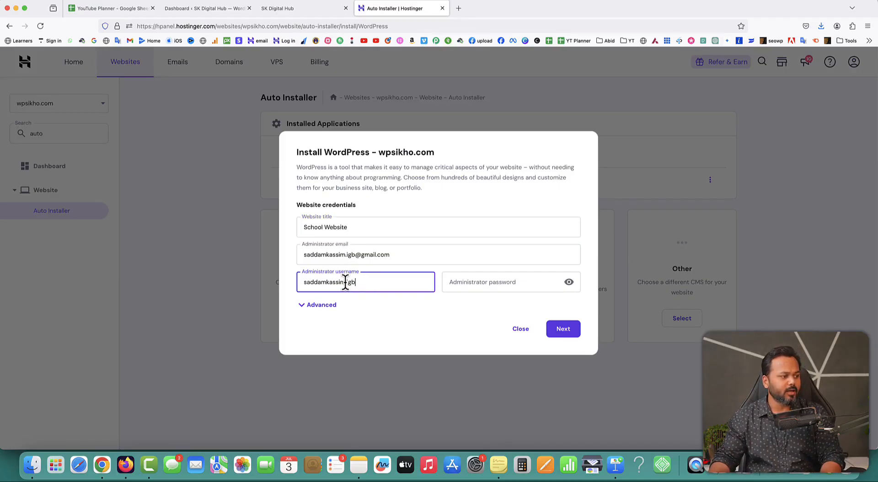
drag(345, 282, 361, 282)
key(BackSpace)
click(465, 282)
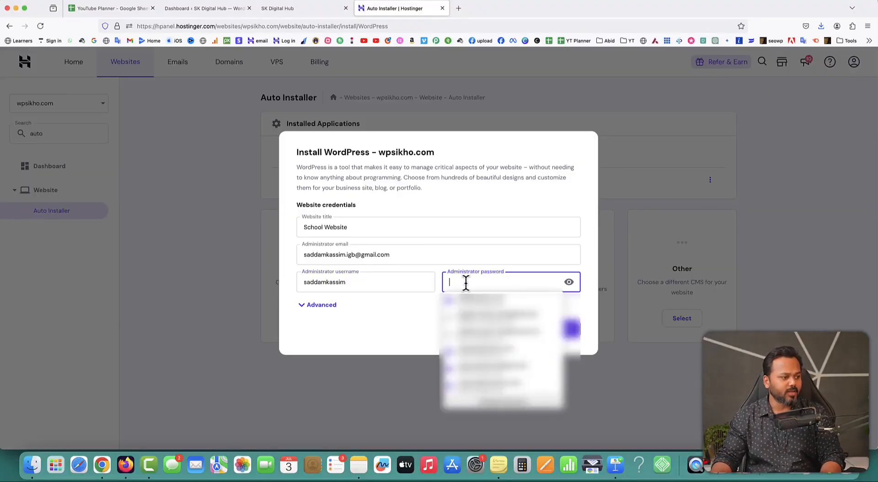
text(•••)
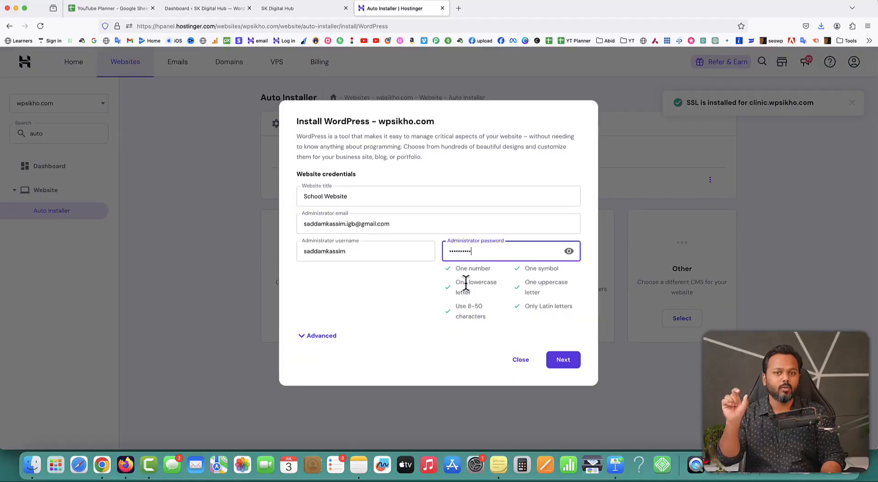
- Set the install path to school.wpsikho.com under Advanced and run the WordPress installation
click(303, 339)
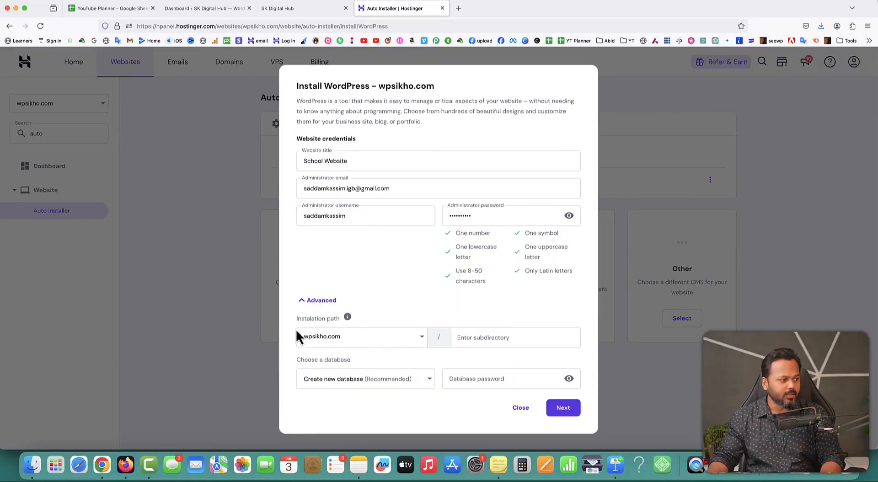
click(369, 338)
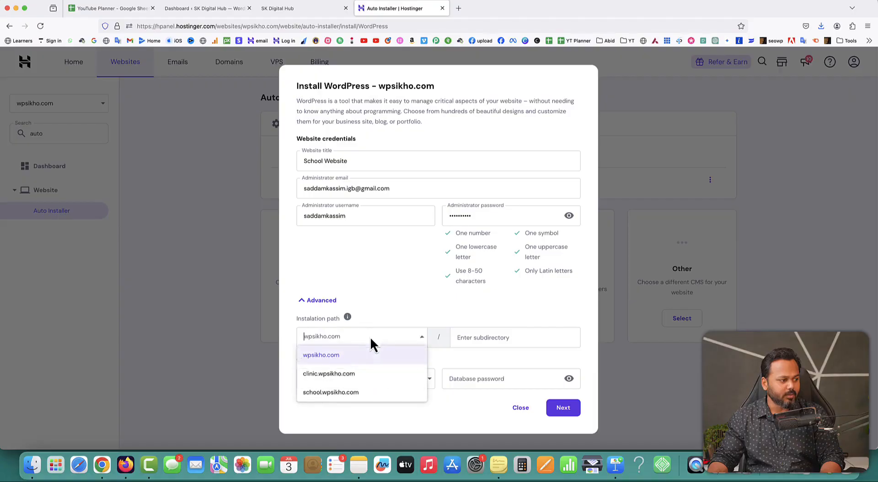
click(335, 393)
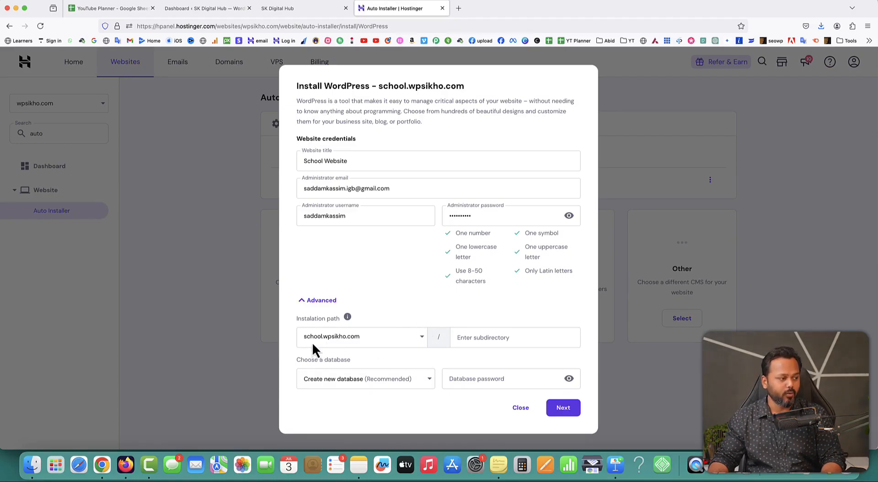
click(568, 411)
click(562, 362)
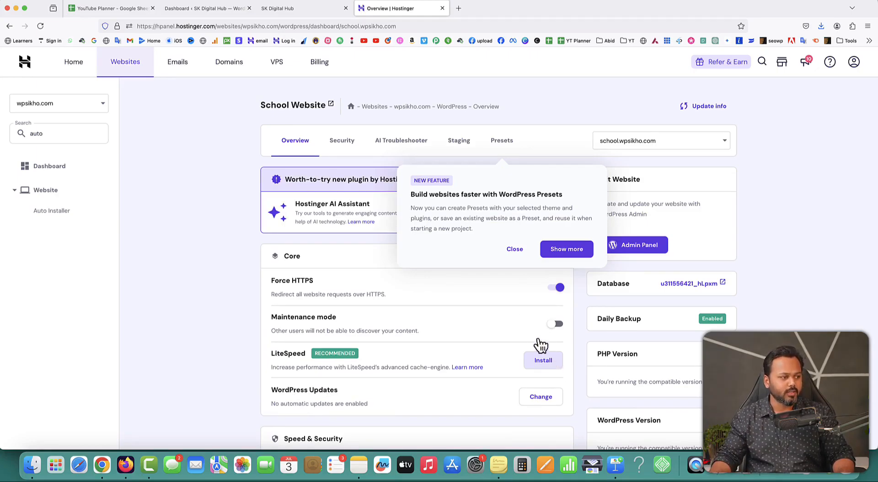
click(516, 250)
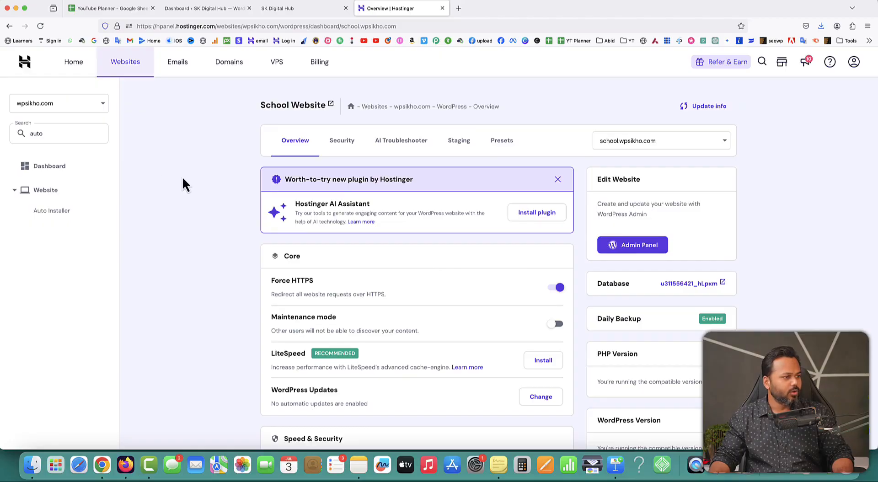
- Load school.wpsikho.com in a new tab, then reload the main wpsikho.com site
click(459, 8)
text(schoo)
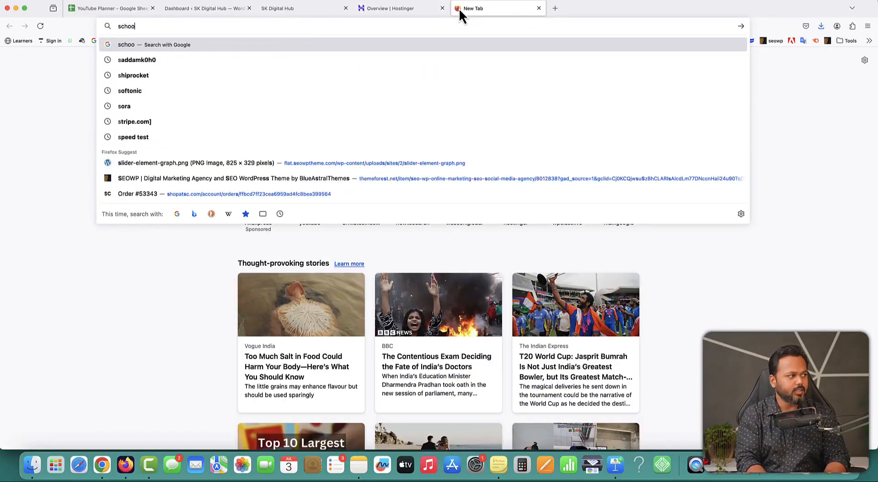
text(l.wpsikho.c)
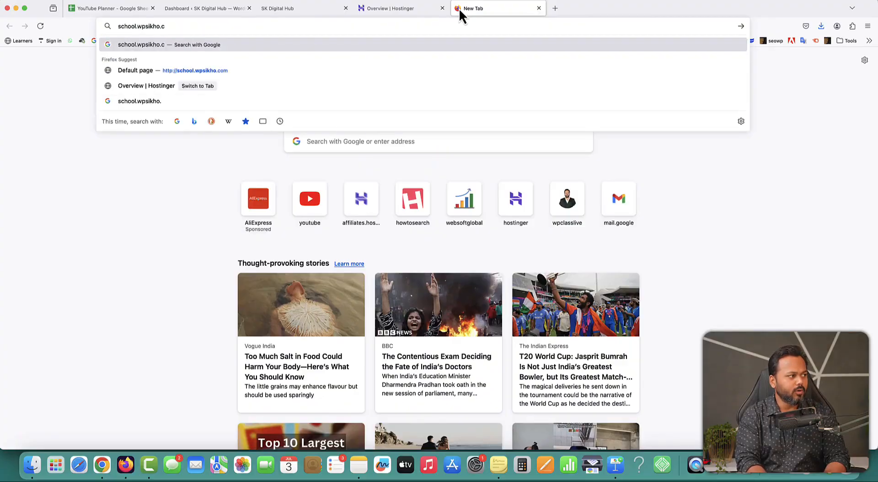
text(om)
key(Return)
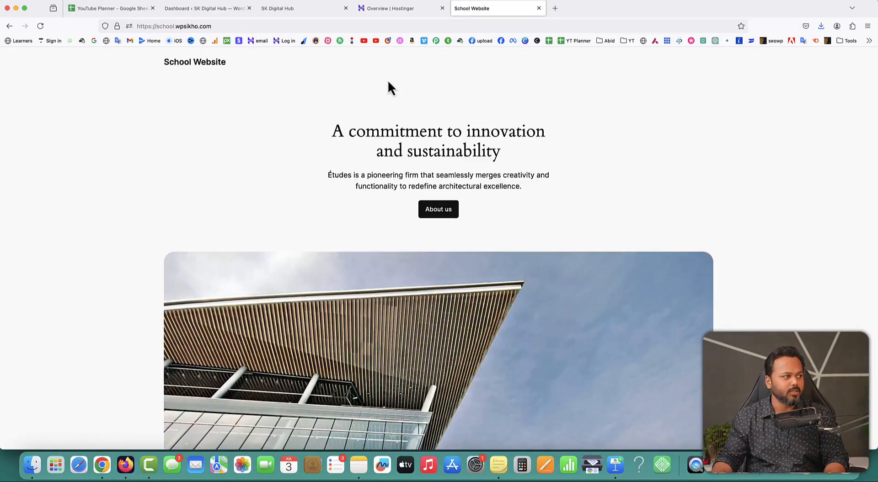
click(300, 10)
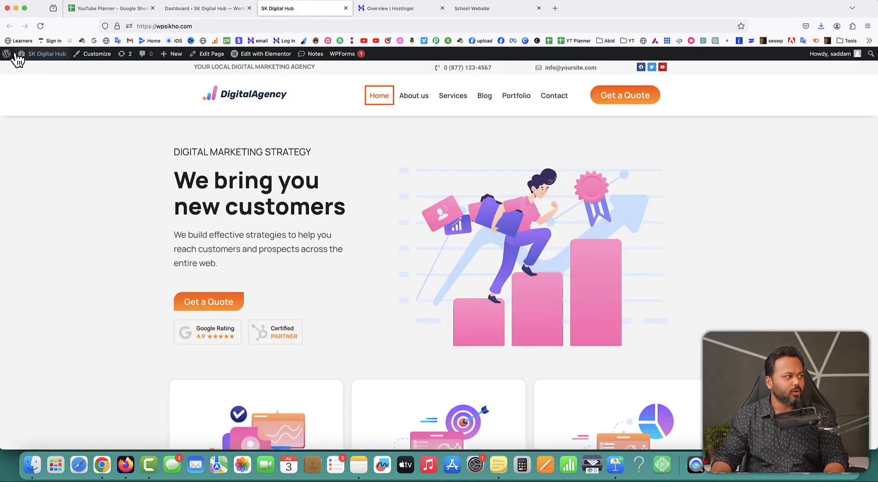
click(39, 26)
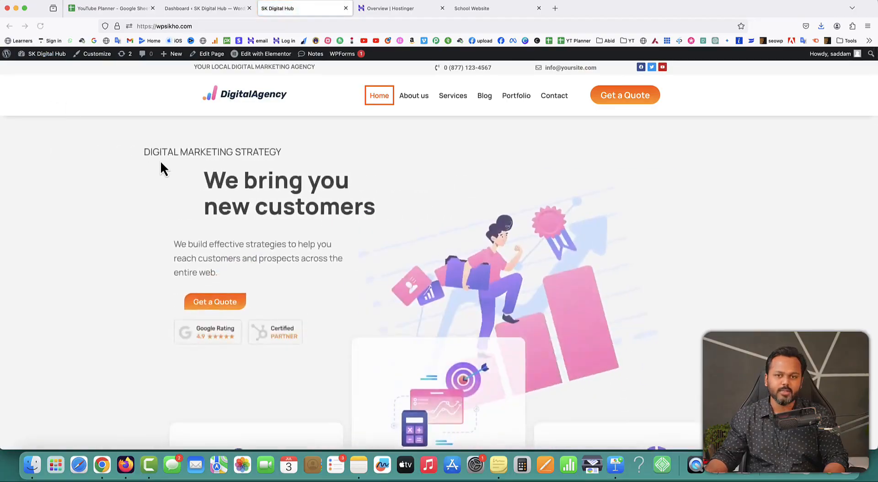
drag(158, 26, 191, 26)
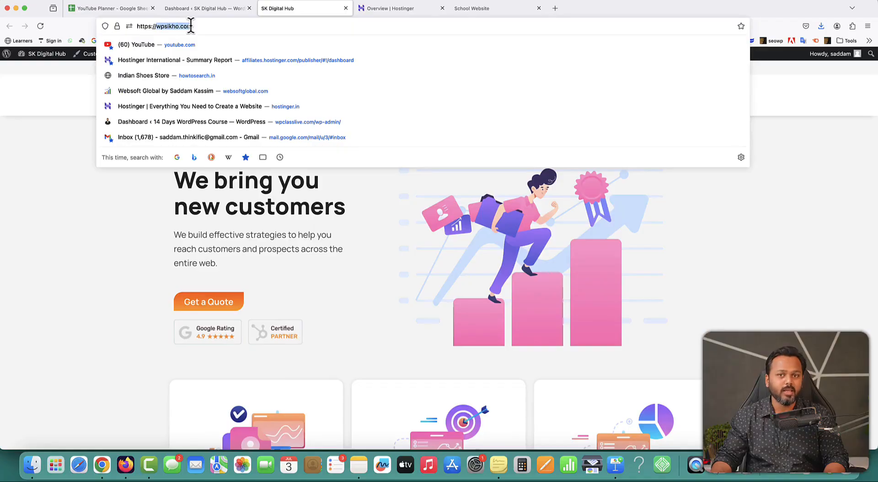
click(111, 247)
- Open the school site's admin login at school.wpsikho.com/wp-admin
click(499, 11)
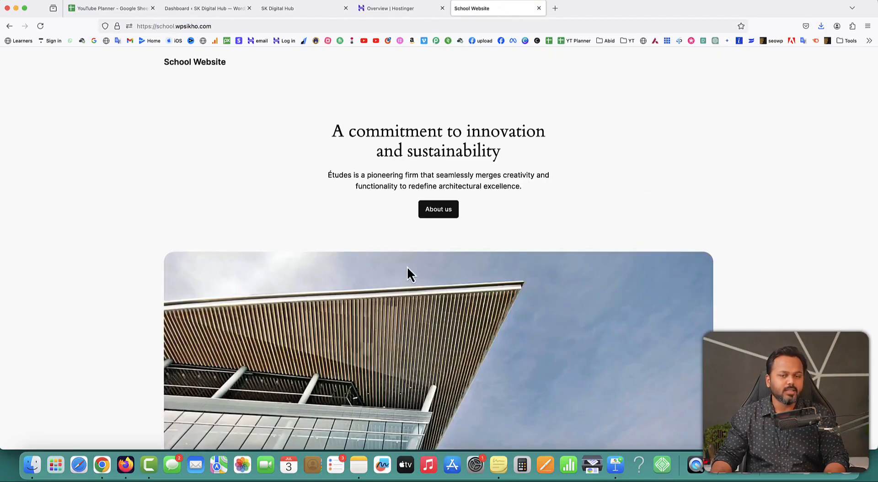
click(235, 26)
click(235, 26)
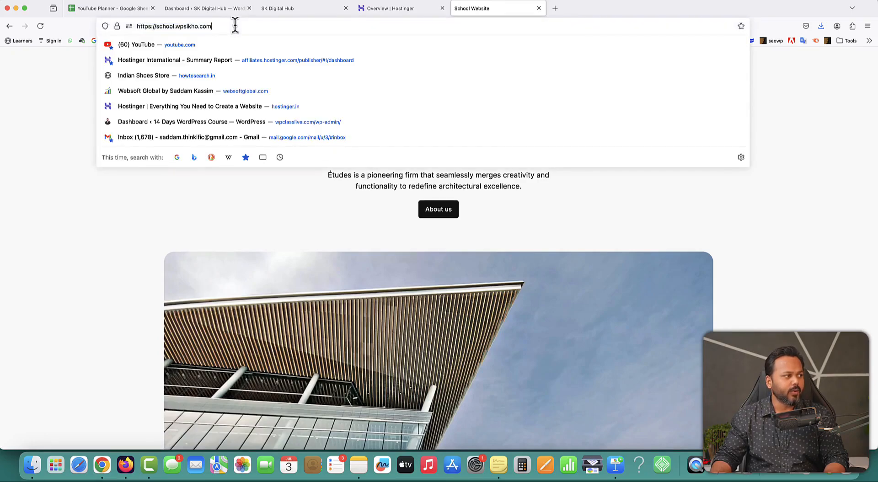
text(/wp-admin)
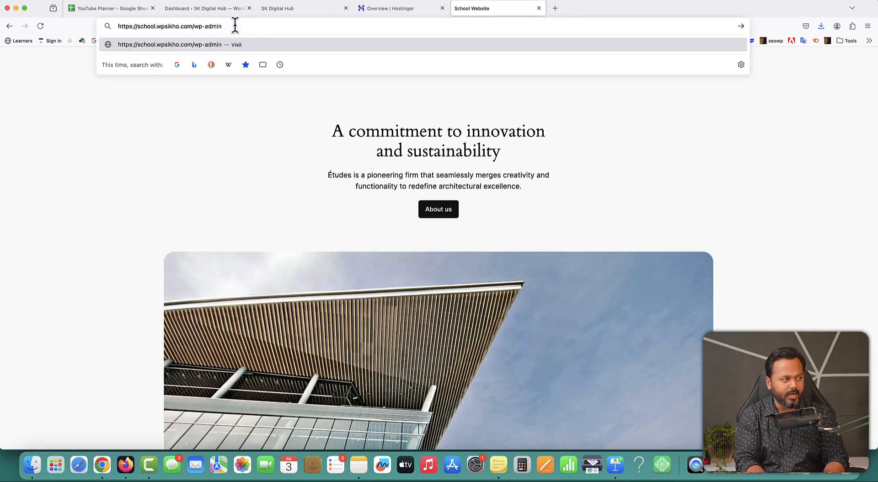
key(Return)
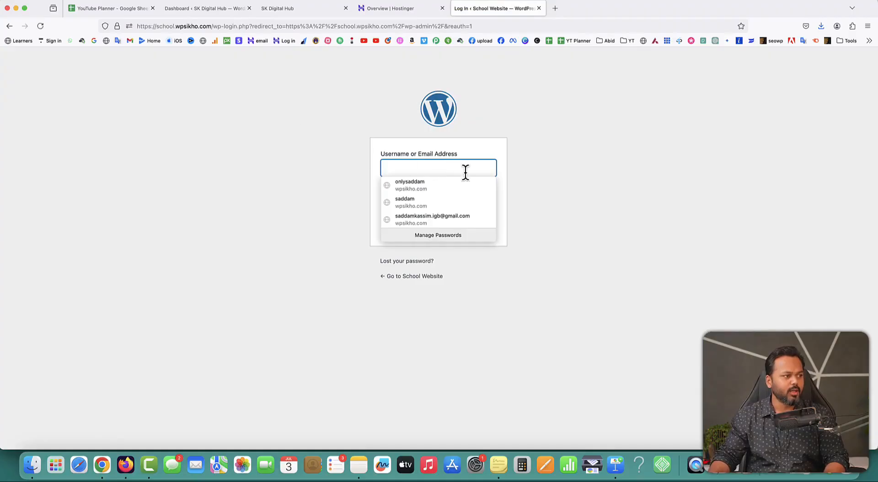
click(606, 196)
- Log in to the school site's WordPress admin with the administrator username and password
click(404, 169)
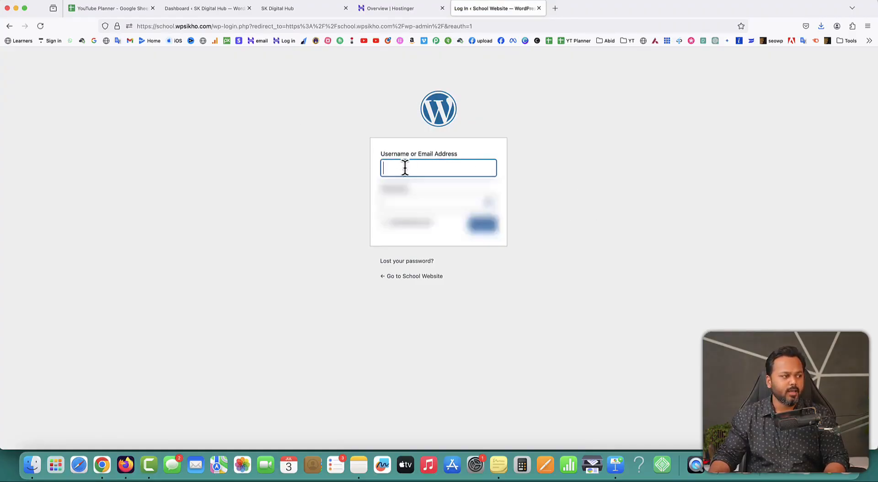
text(saddamka)
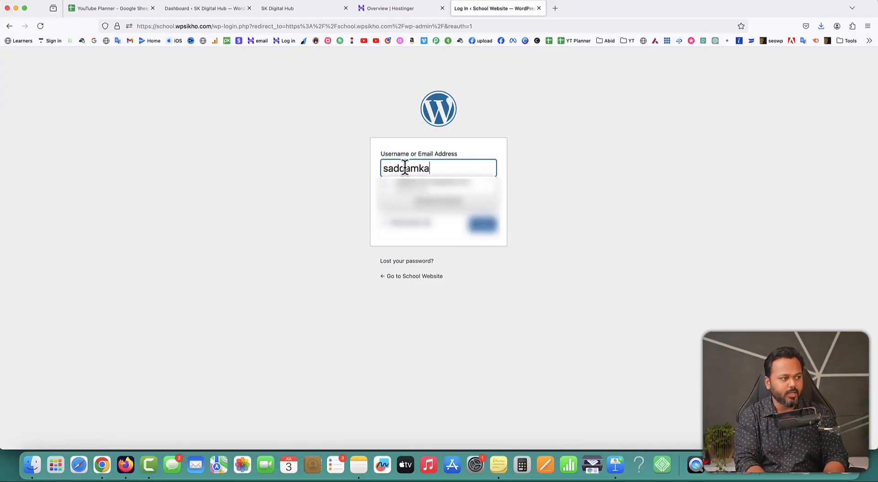
text(ssim)
key(Tab)
text(•••••••••••••)
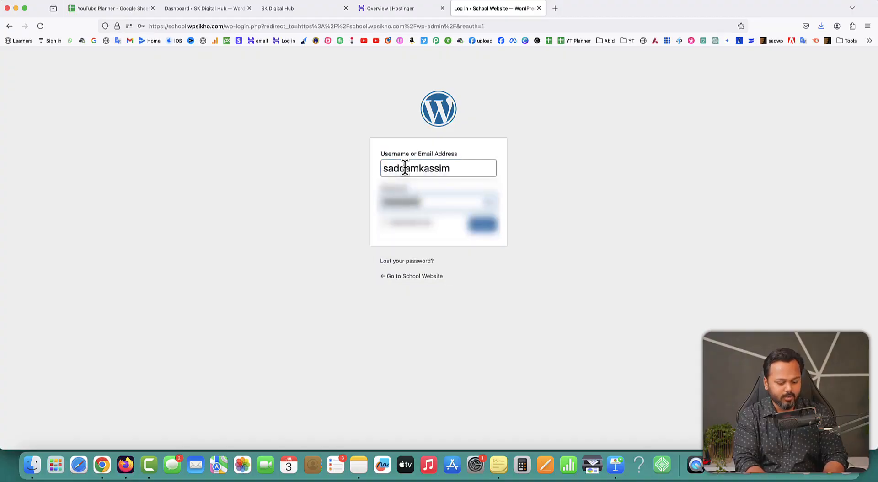
click(477, 229)
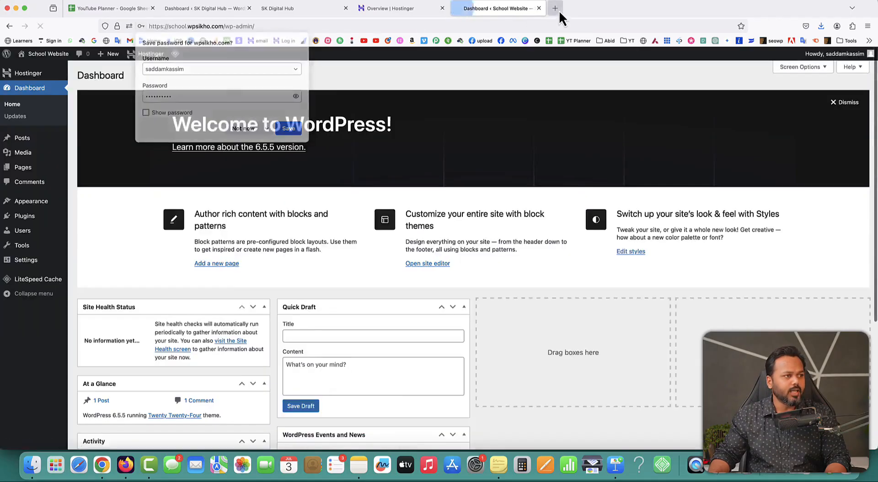
- Check the live school.wpsikho.com site in a new tab, then return to hPanel's Overview
click(557, 9)
text(school.wpsikho.com/)
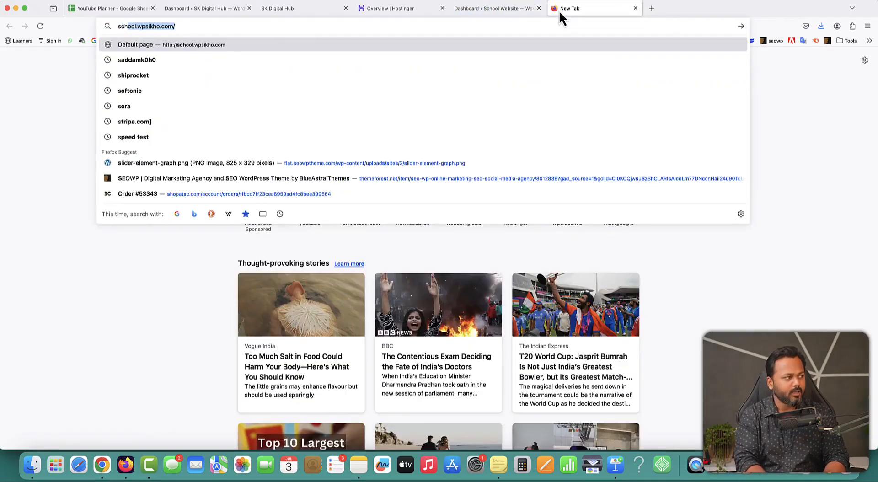
key(Return)
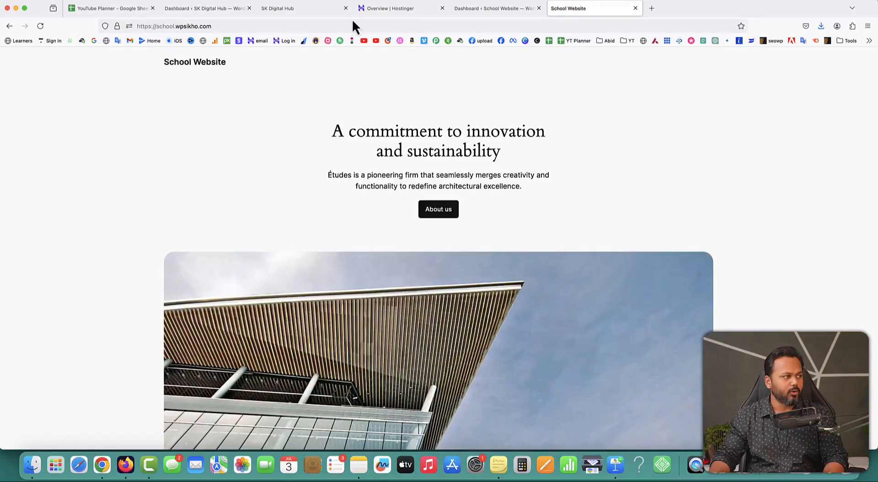
click(229, 26)
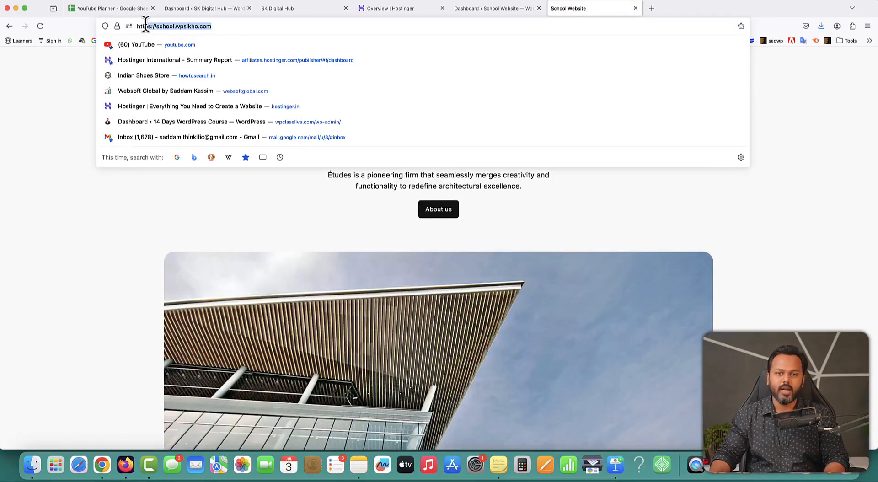
click(567, 128)
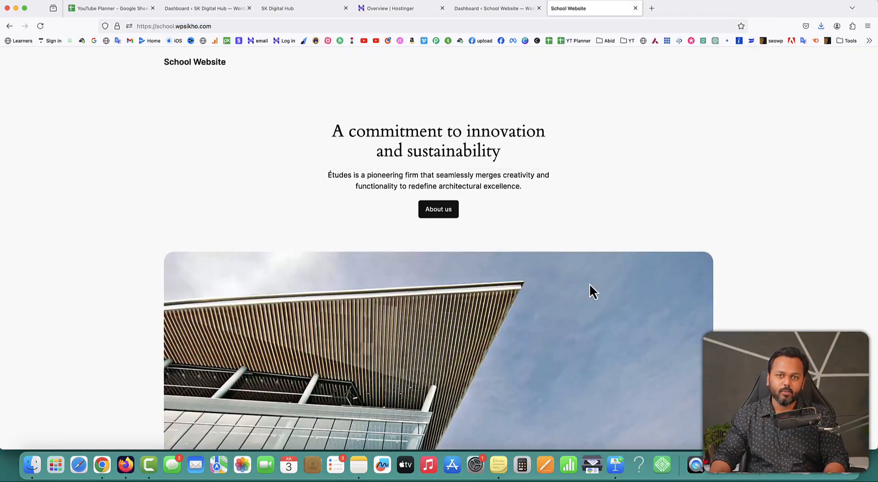
click(385, 9)
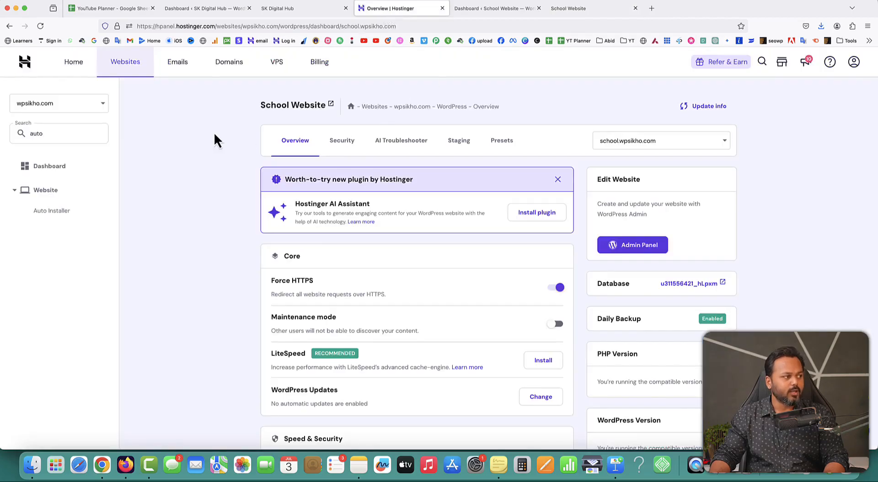
- Begin a WordPress Auto Installer setup titled 'Clinic website' with a new admin password
click(51, 212)
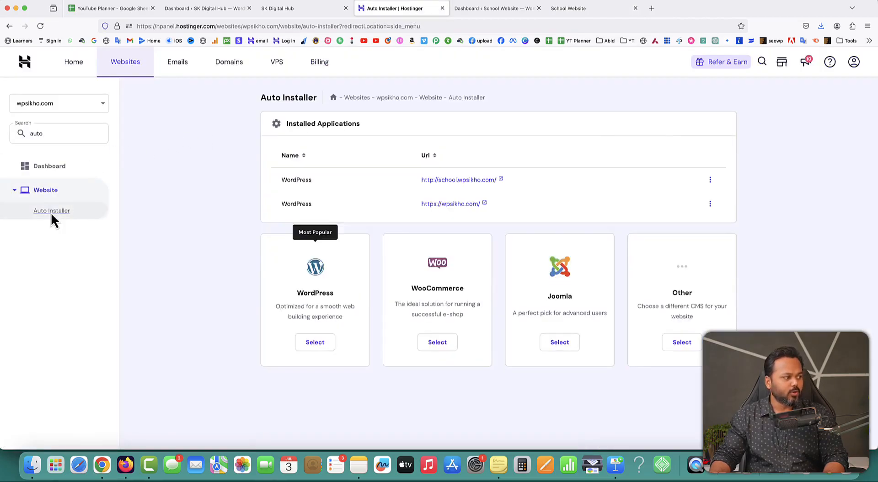
click(315, 343)
click(347, 232)
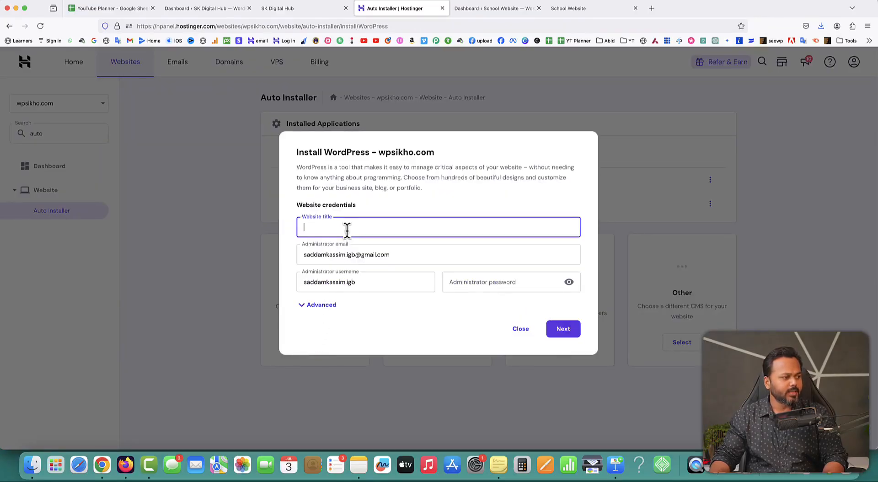
text(Clinic)
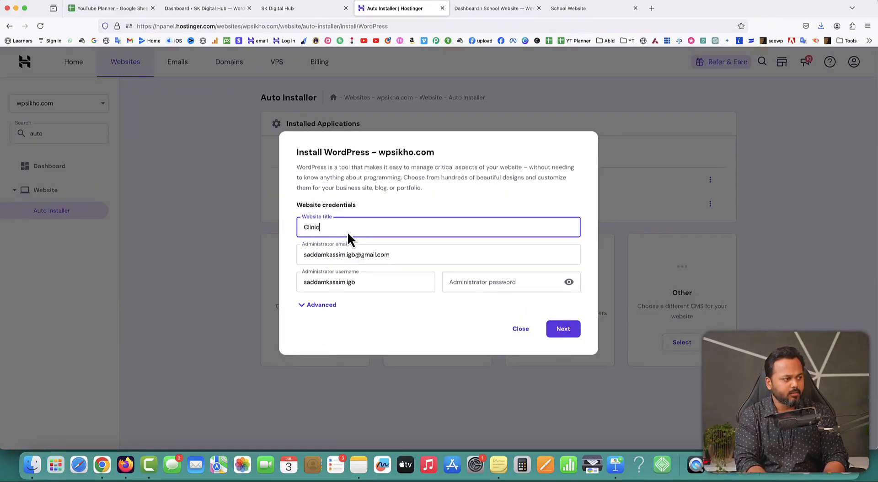
text( website)
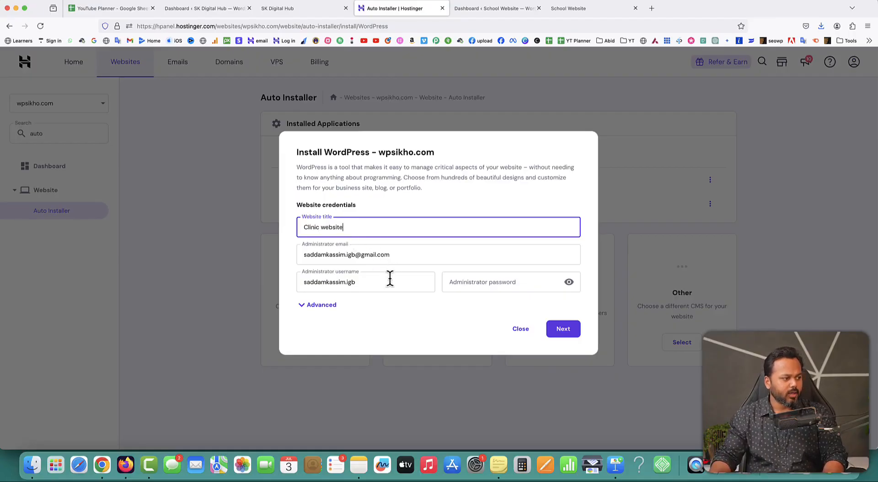
click(480, 281)
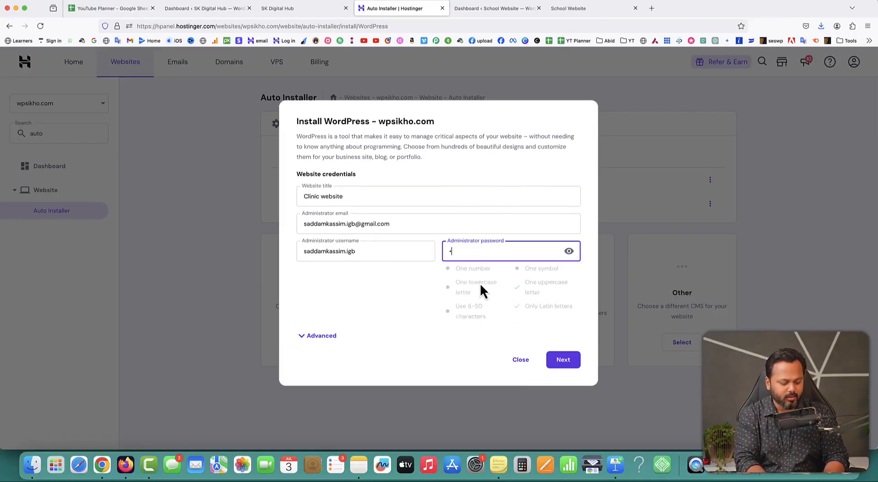
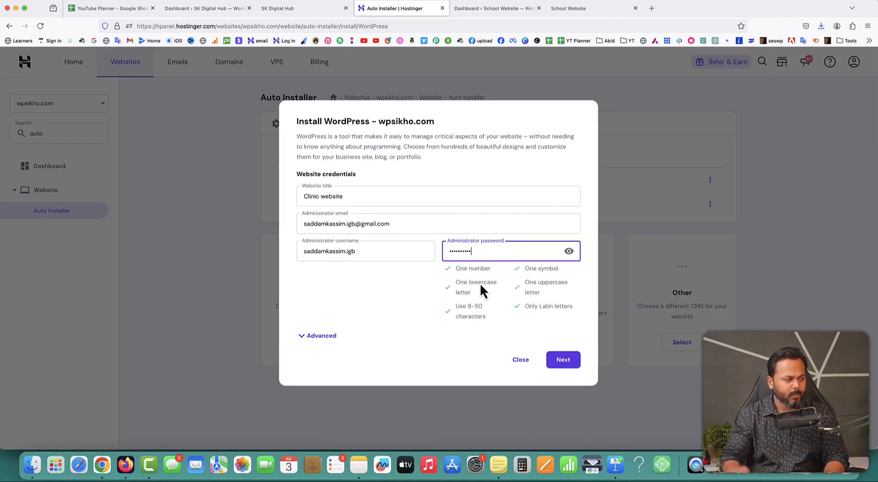
- Set the install path to clinic.wpsikho.com under Advanced and start the installation
click(320, 336)
click(327, 338)
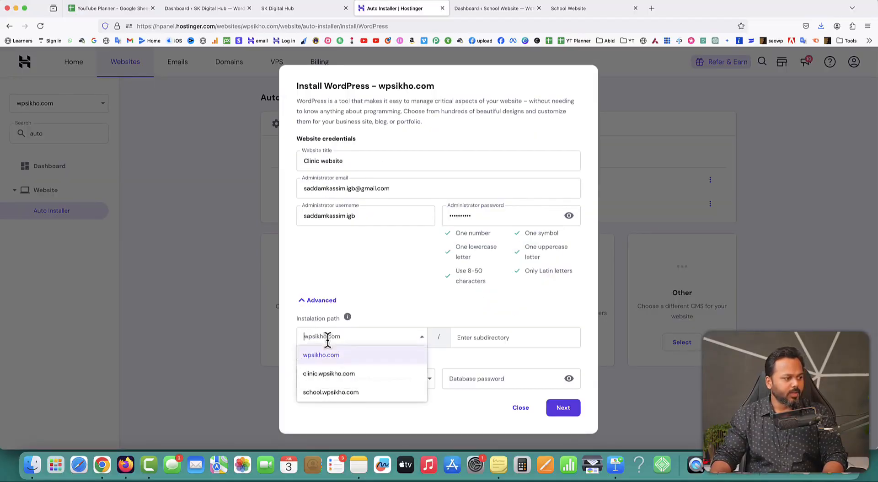
click(326, 374)
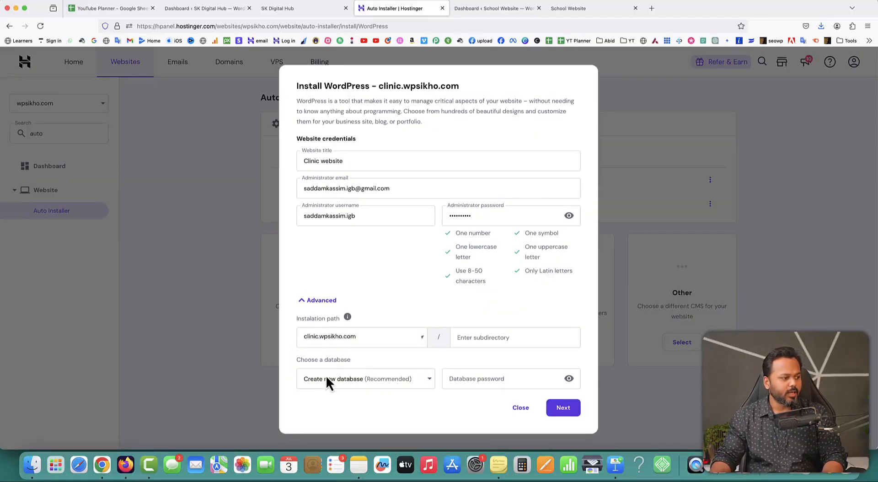
click(563, 407)
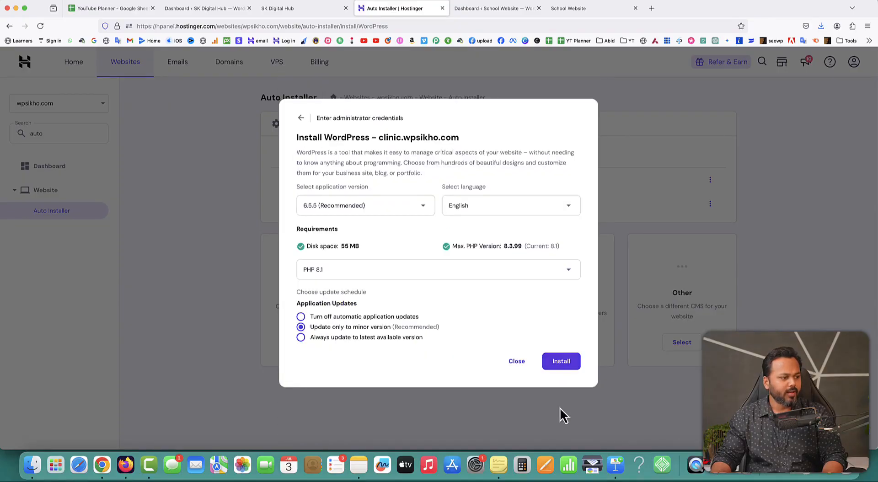
click(562, 361)
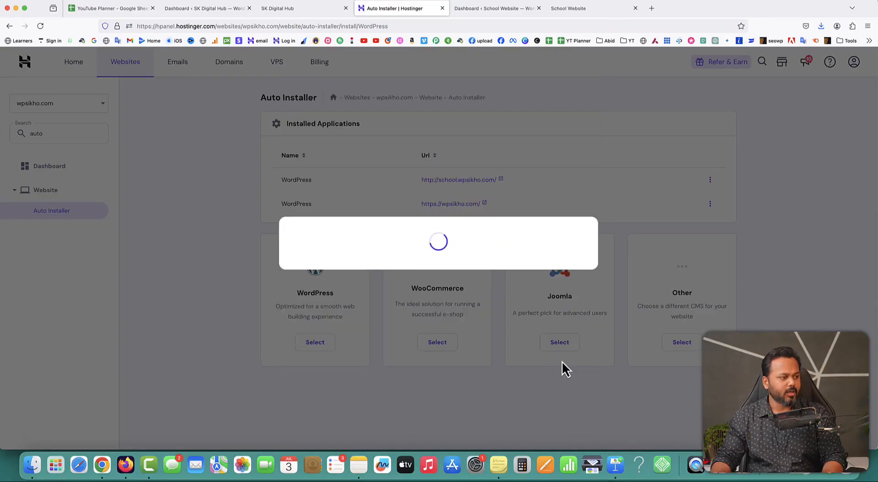